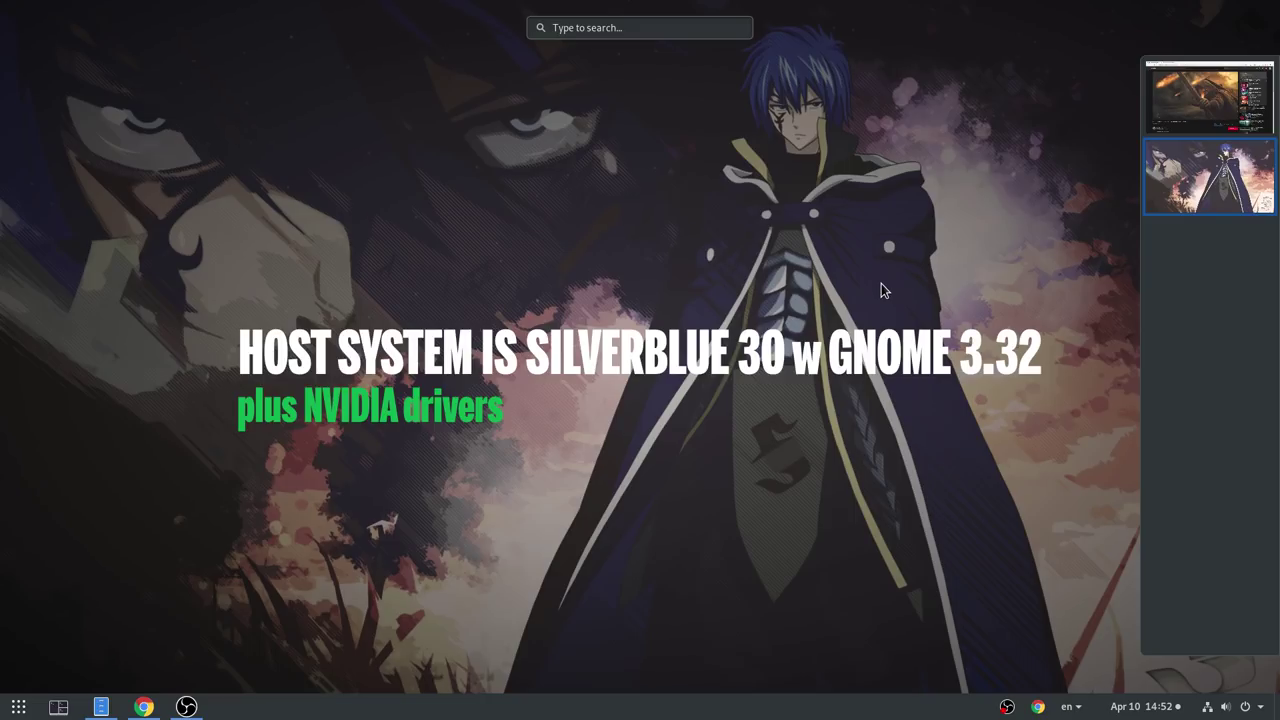
- Launch GNOME Boxes and start a new box from the Fedora-AtomicHost ISO in Downloads
type("box")
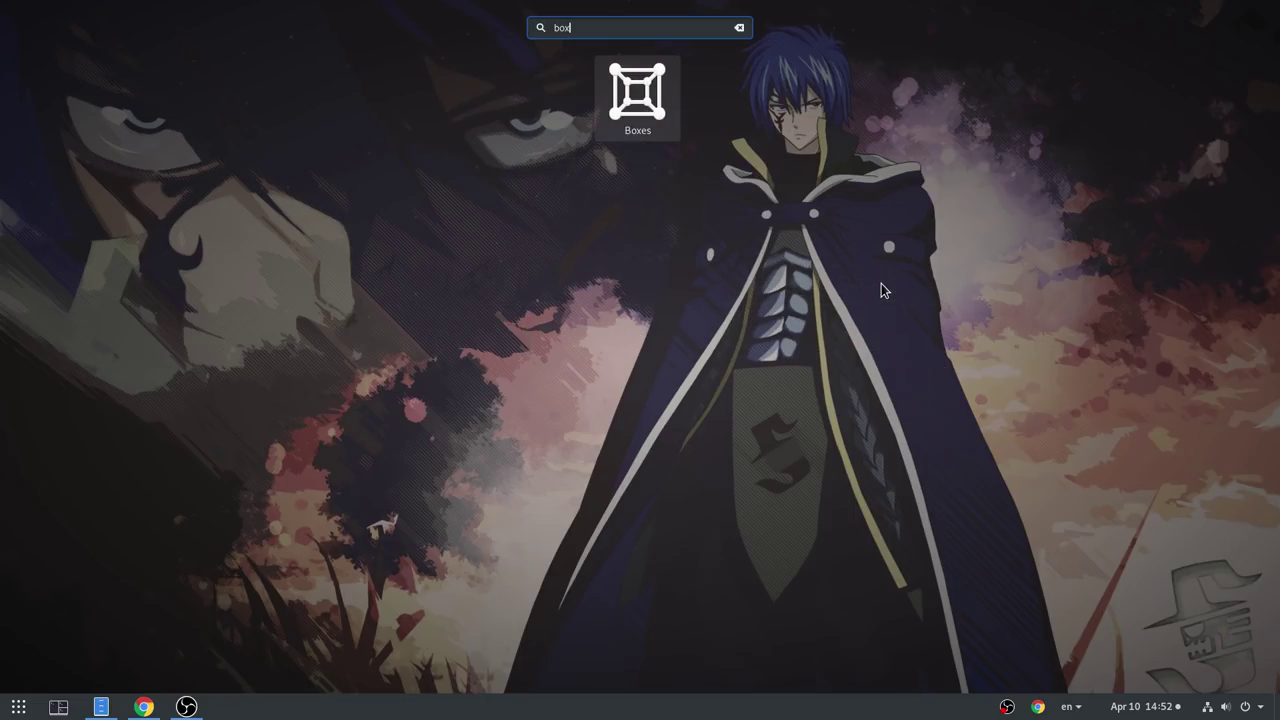
left_click(670, 130)
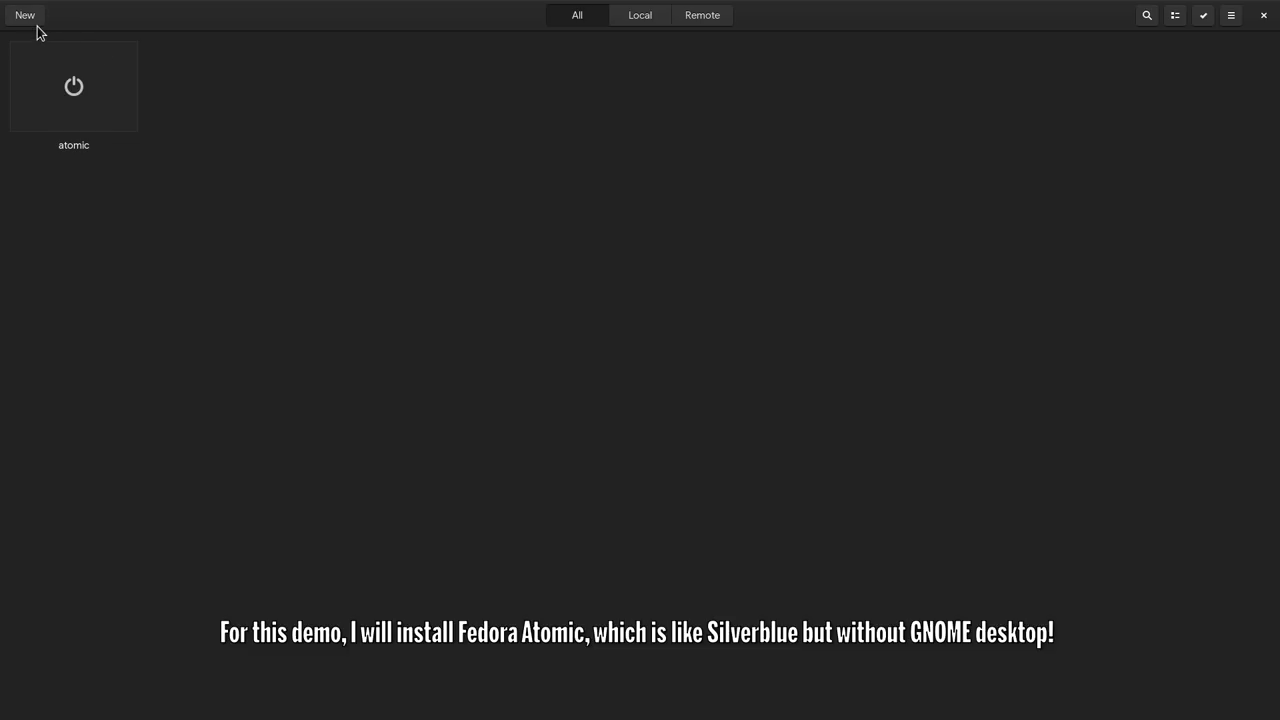
left_click(32, 18)
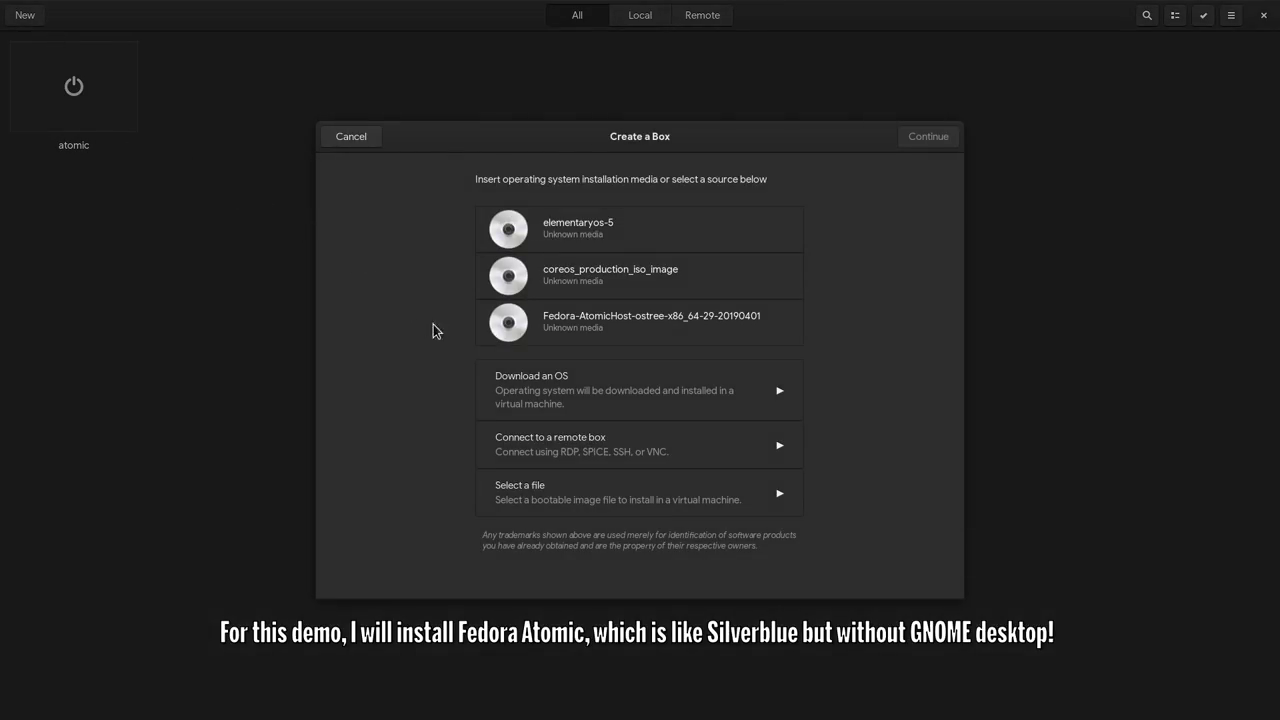
left_click(573, 490)
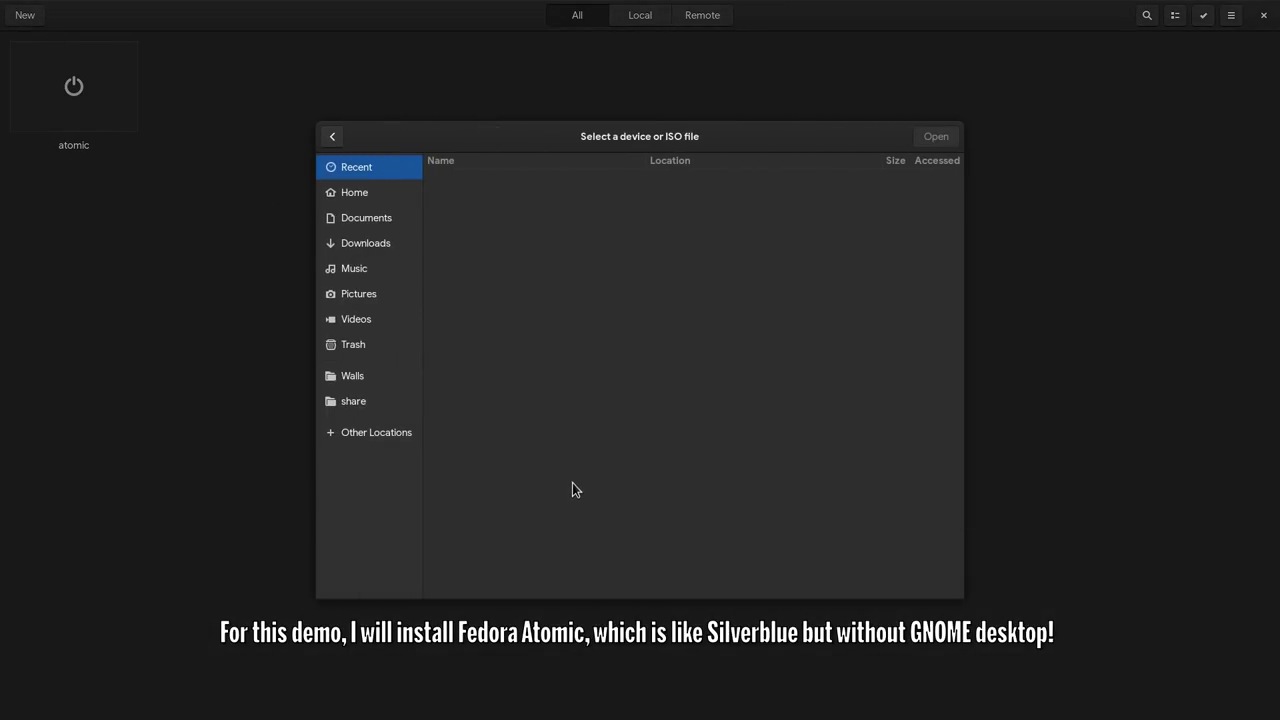
left_click(383, 245)
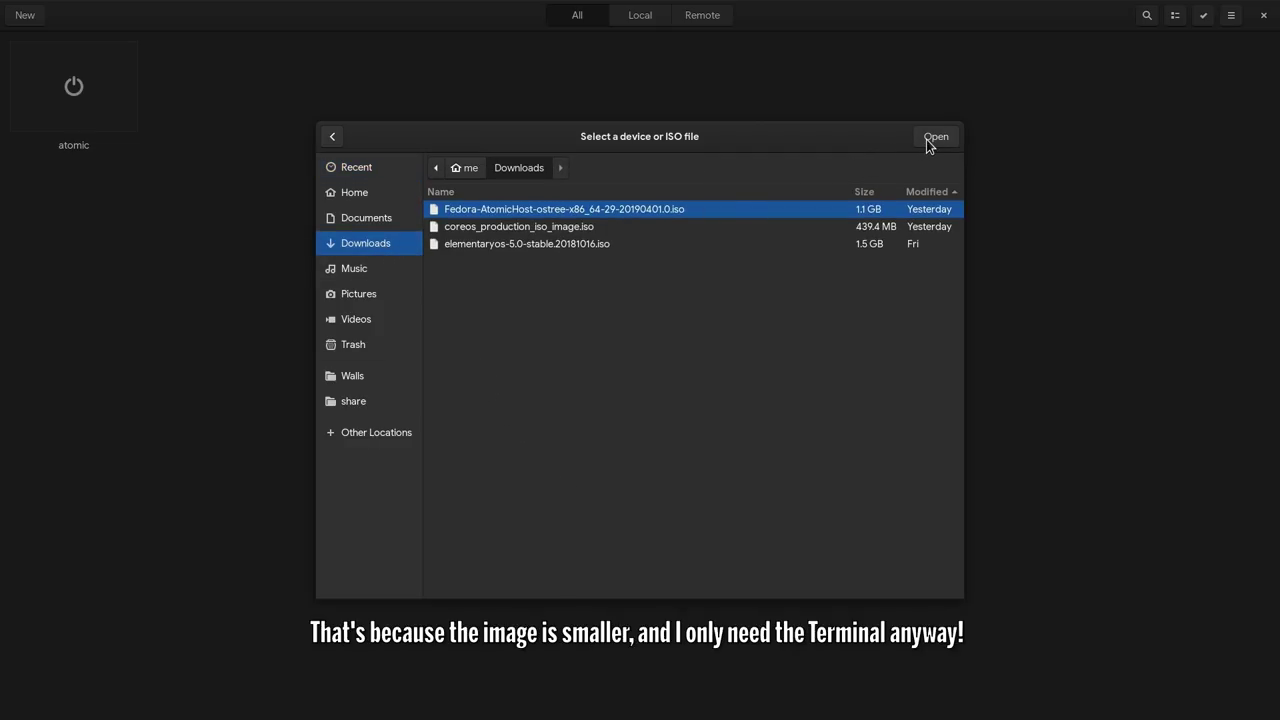
left_click(927, 139)
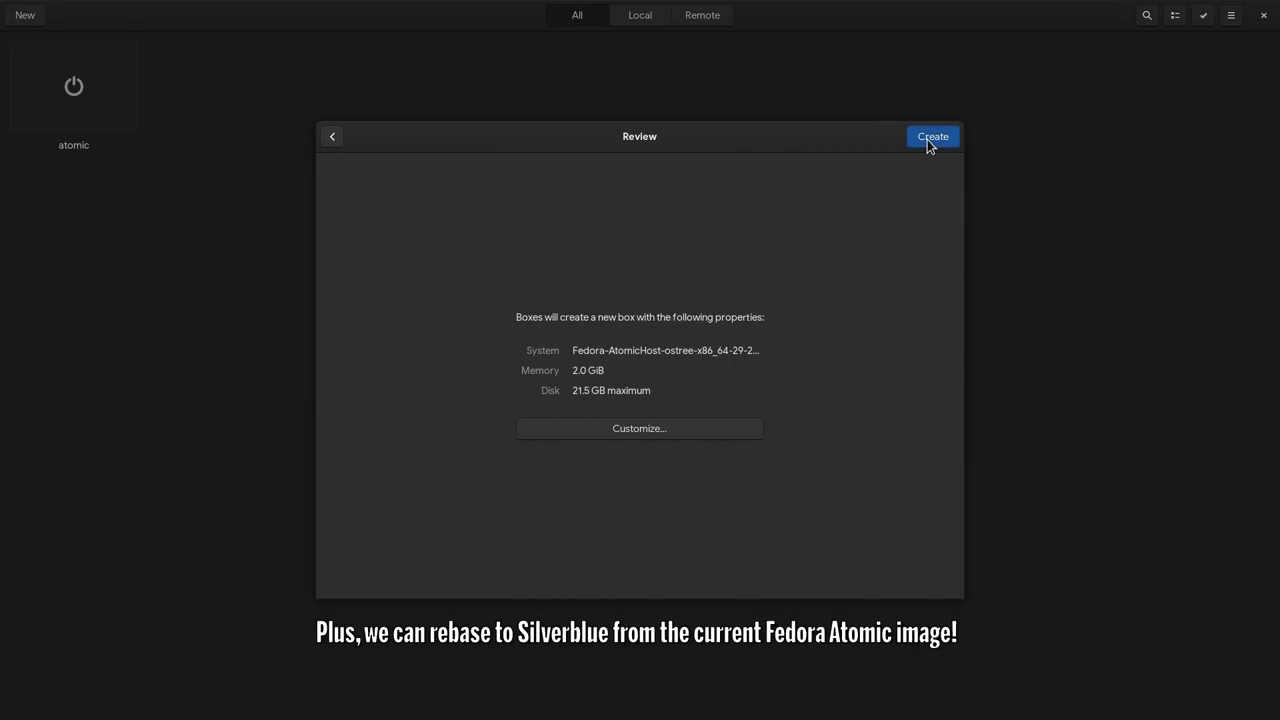
- Create the box, boot the Fedora 29 installer in English, and choose the 20 GiB disk with automatic partitioning
left_click(927, 139)
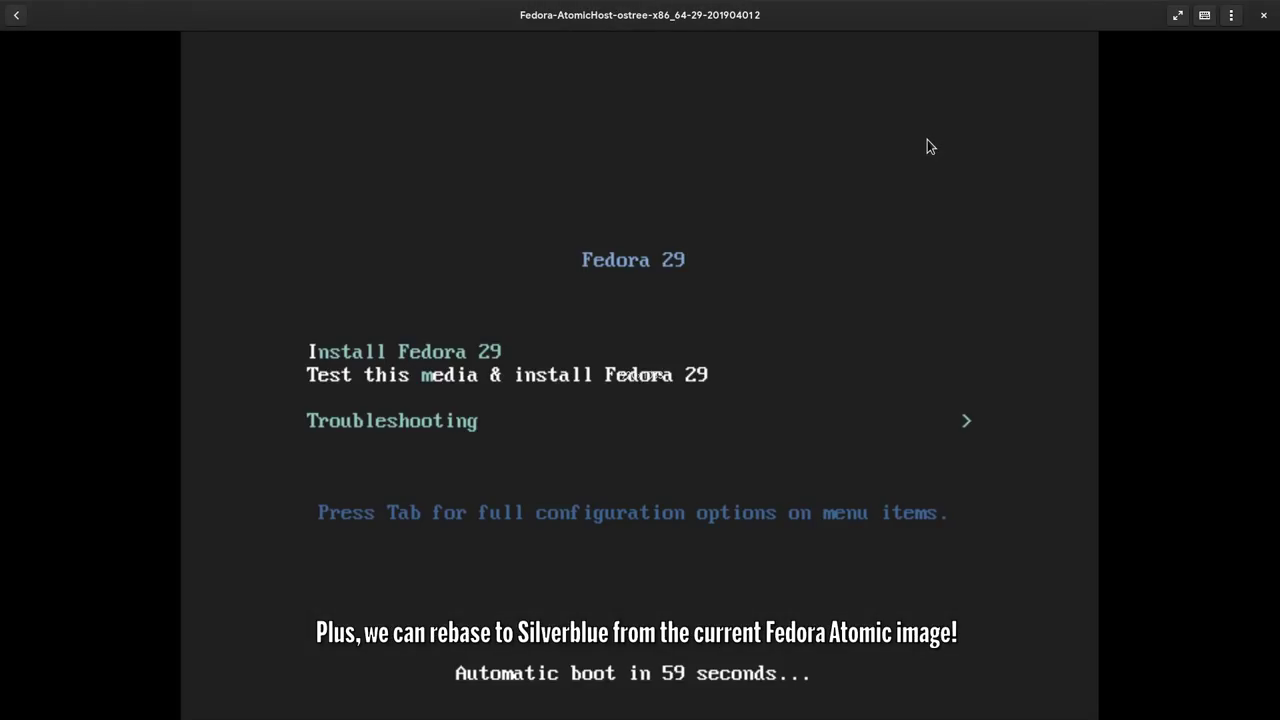
key("Return")
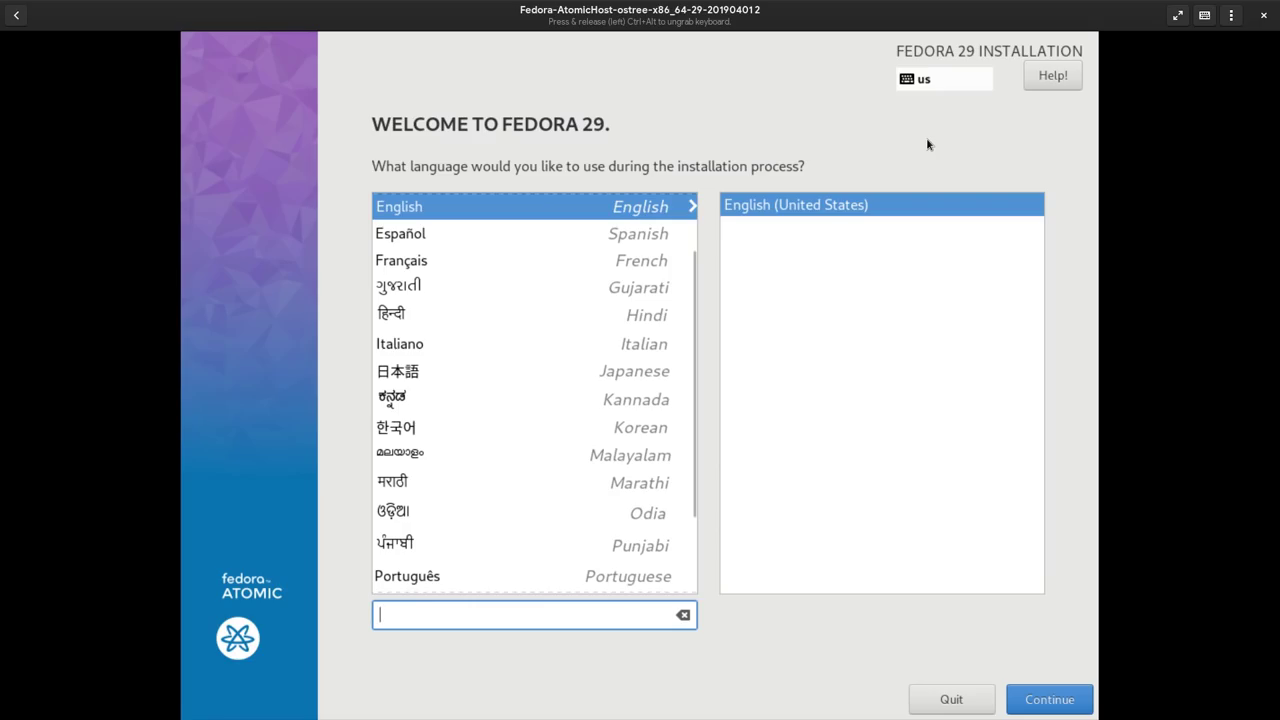
left_click(1047, 700)
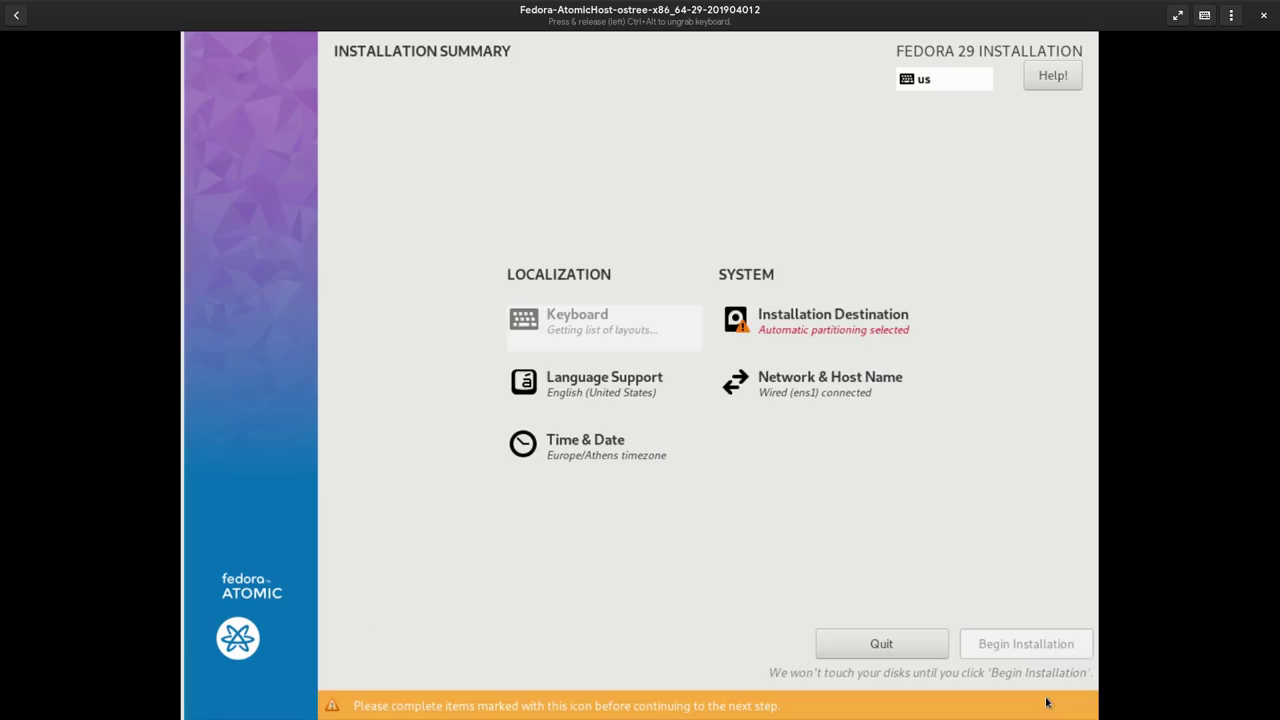
left_click(818, 325)
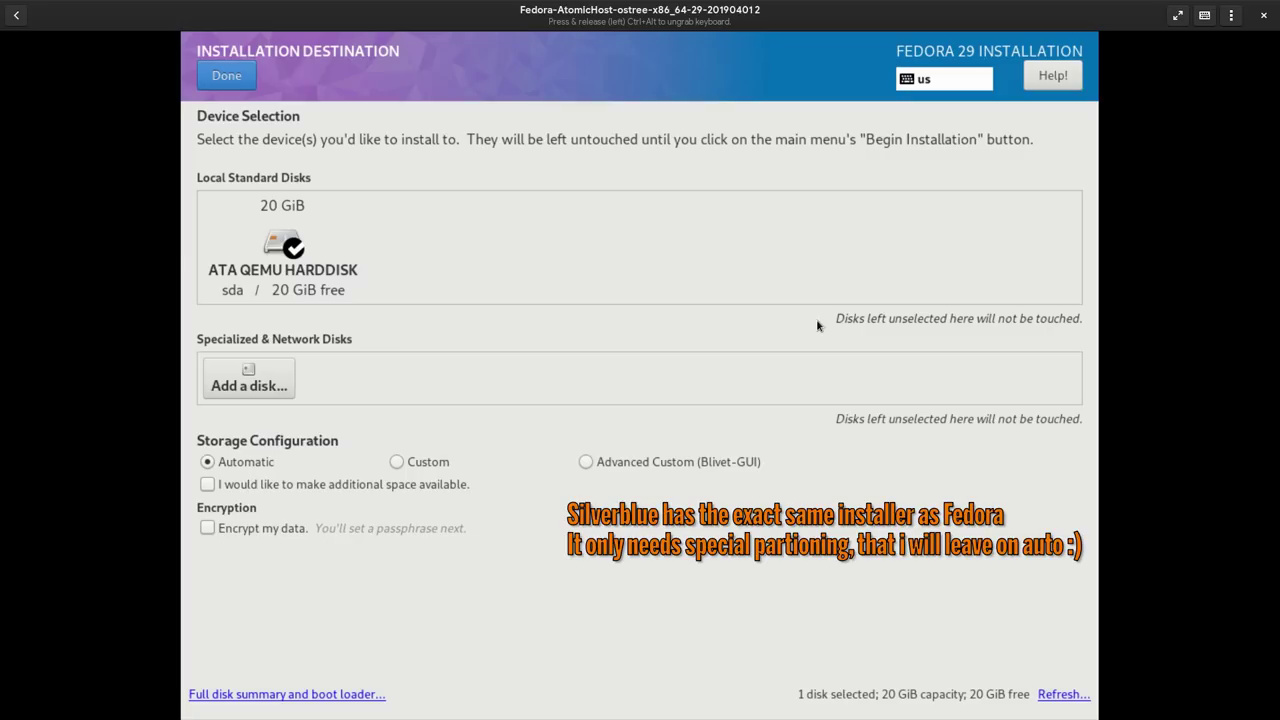
left_click(302, 242)
left_click(232, 85)
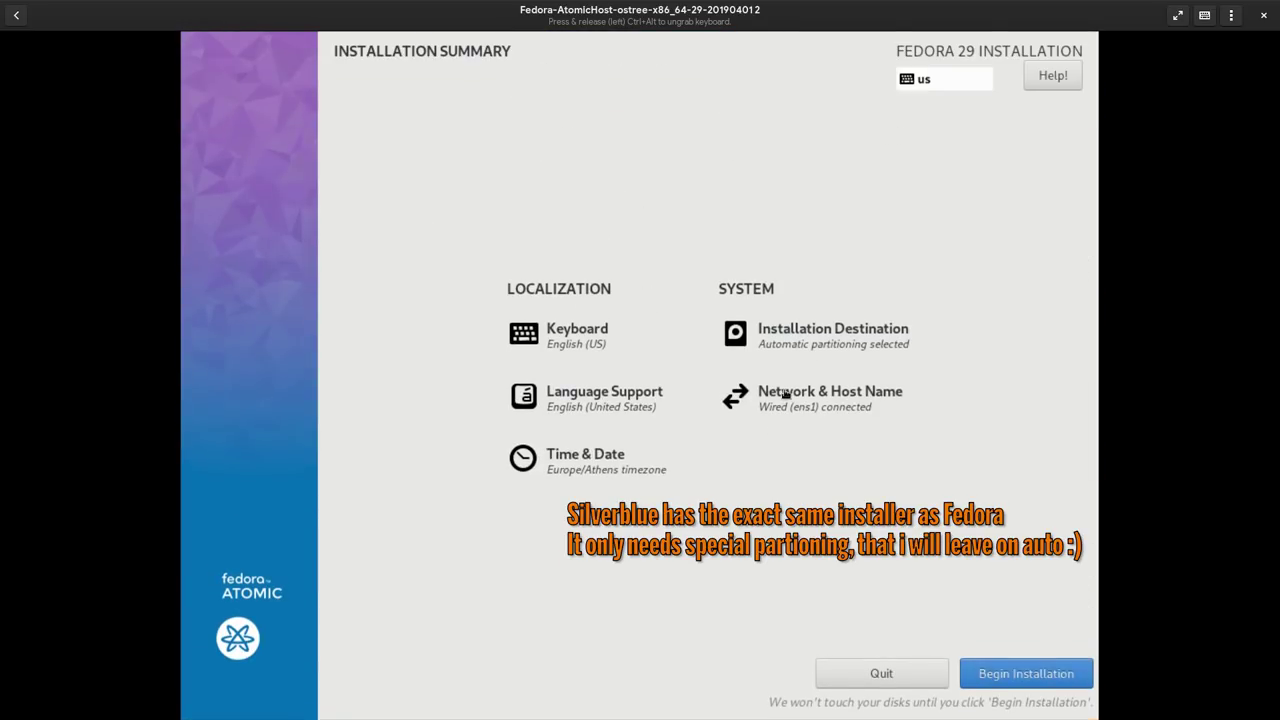
- Set the installer's host name to atomic
left_click(780, 392)
triple_click(478, 649)
type("atomic")
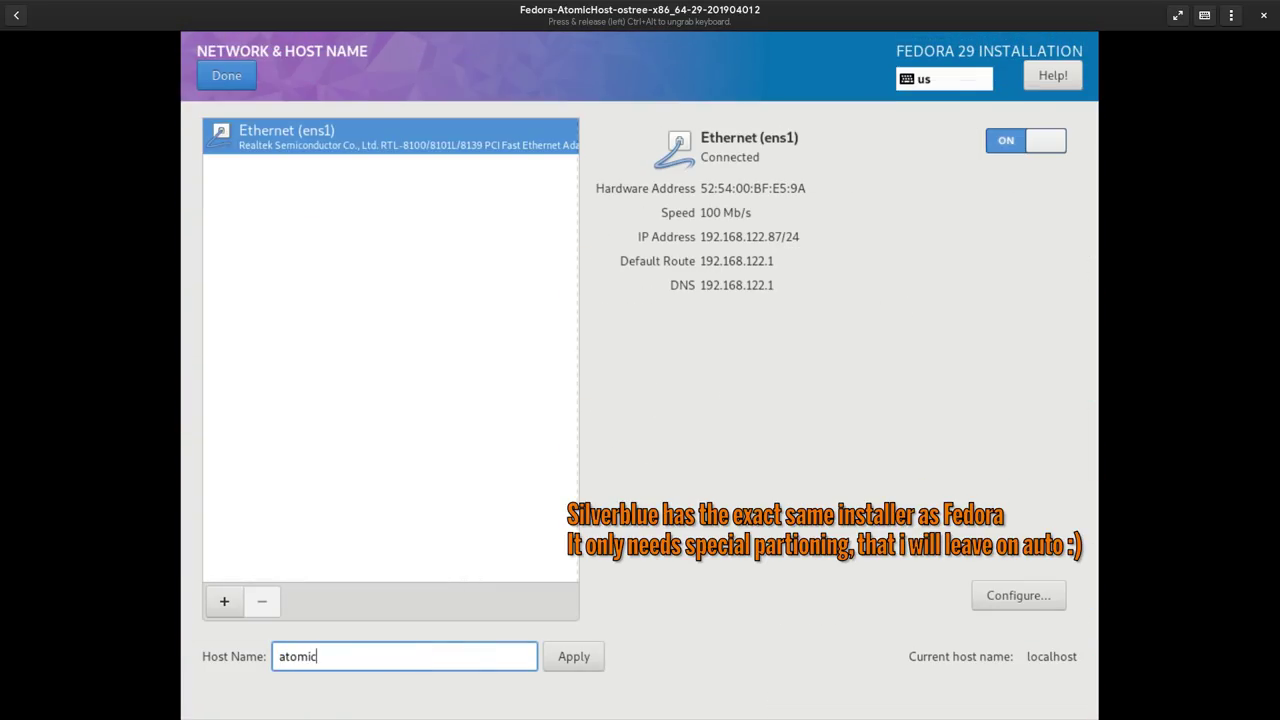
left_click(565, 668)
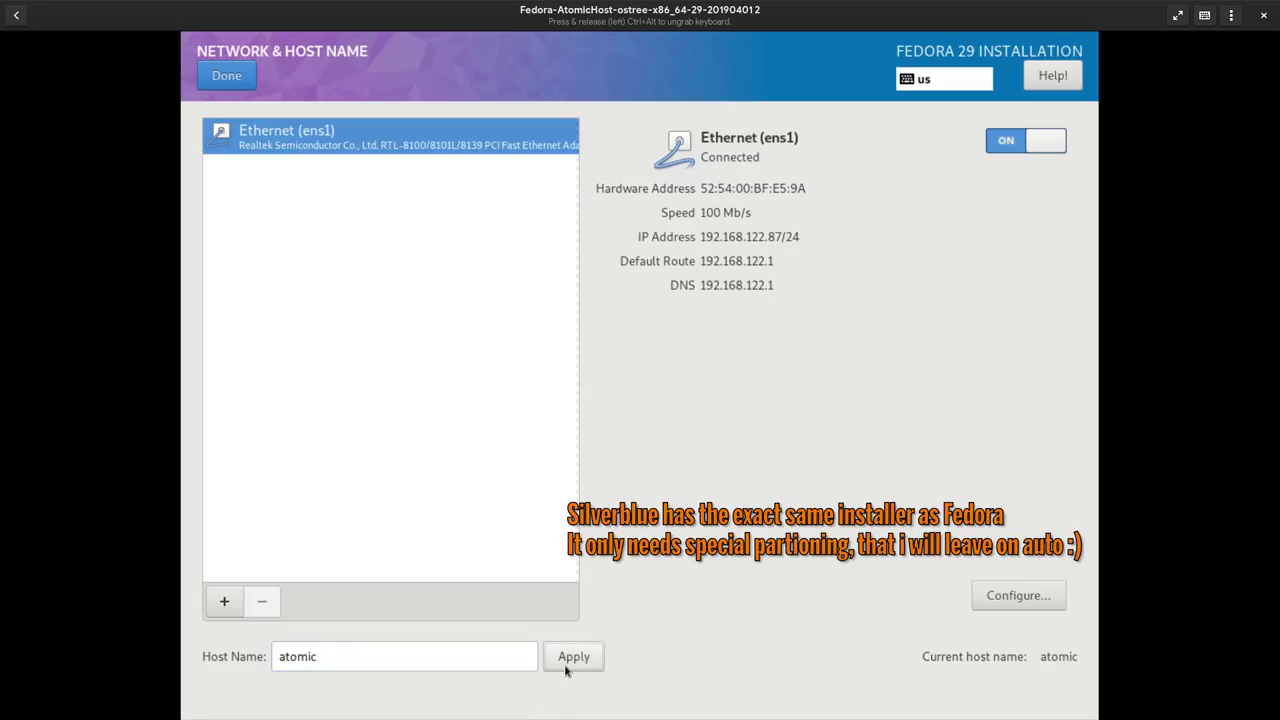
left_click(249, 79)
- Begin the installation and set and confirm the root password, accepting the weak-password warning
left_click(995, 672)
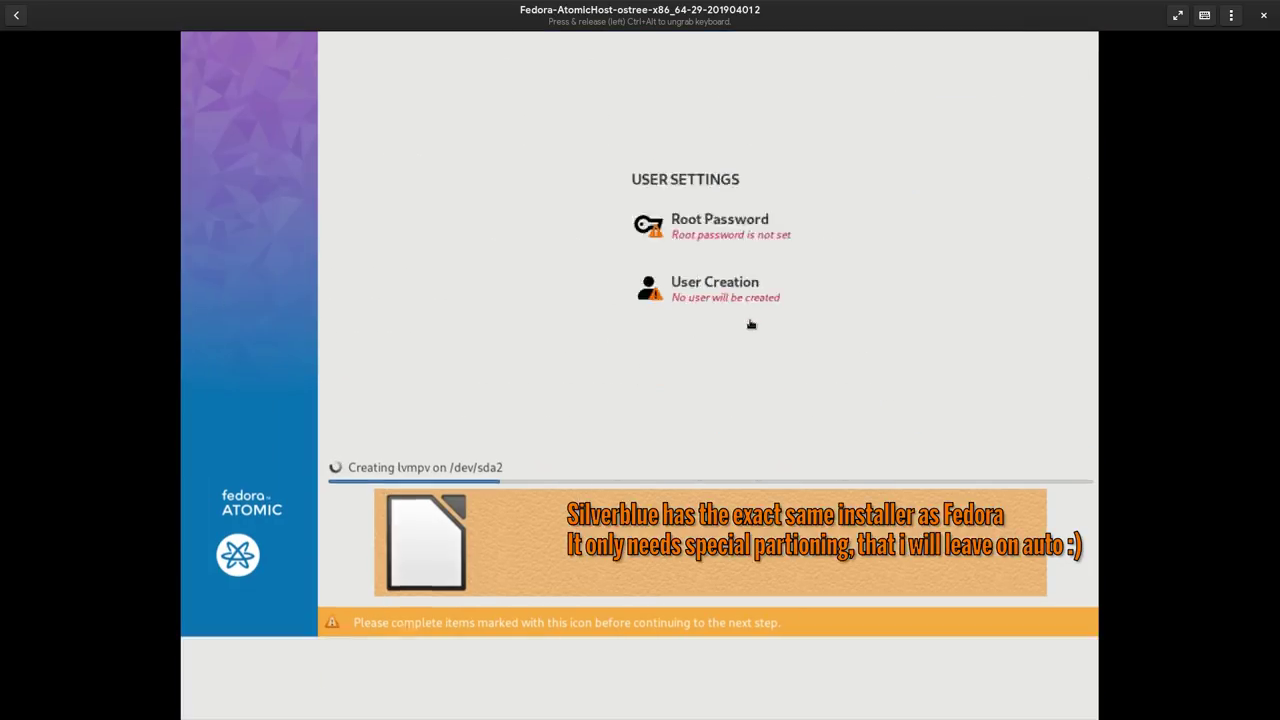
left_click(700, 225)
type("root")
key("Tab")
type("root")
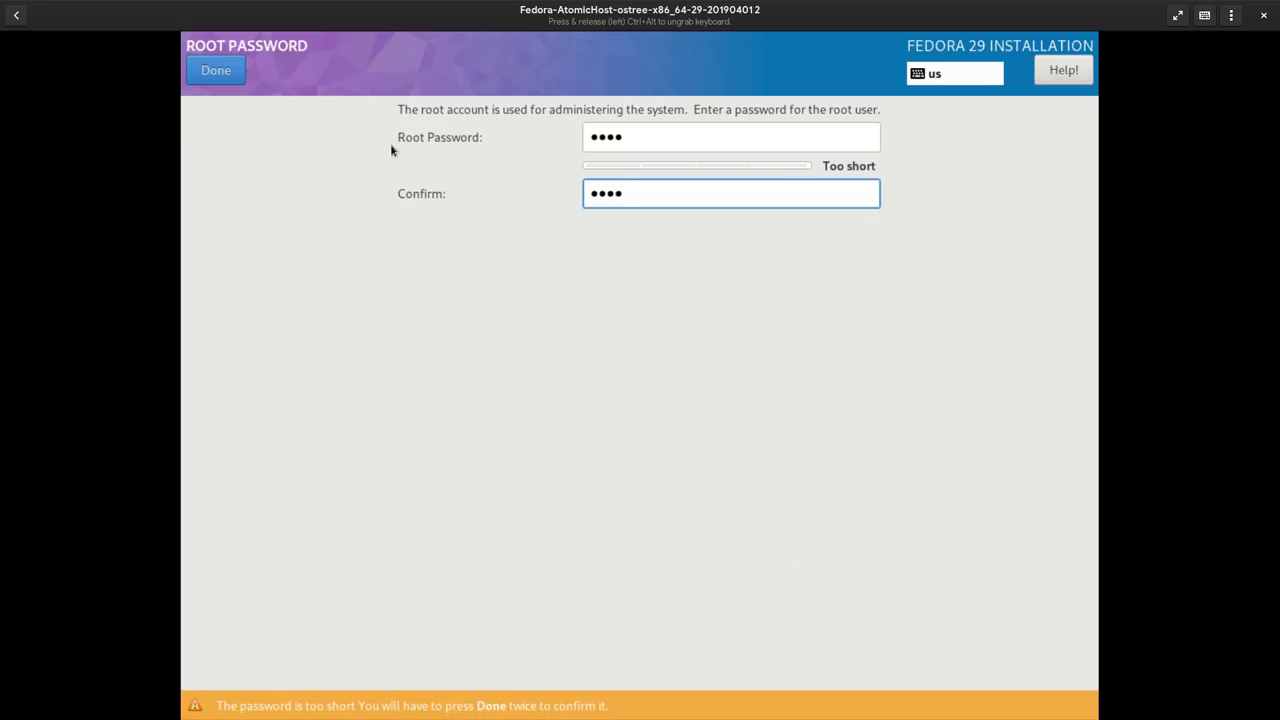
left_click(230, 75)
left_click(232, 76)
- Create an administrator user with a password, then reboot into the installed system
left_click(703, 380)
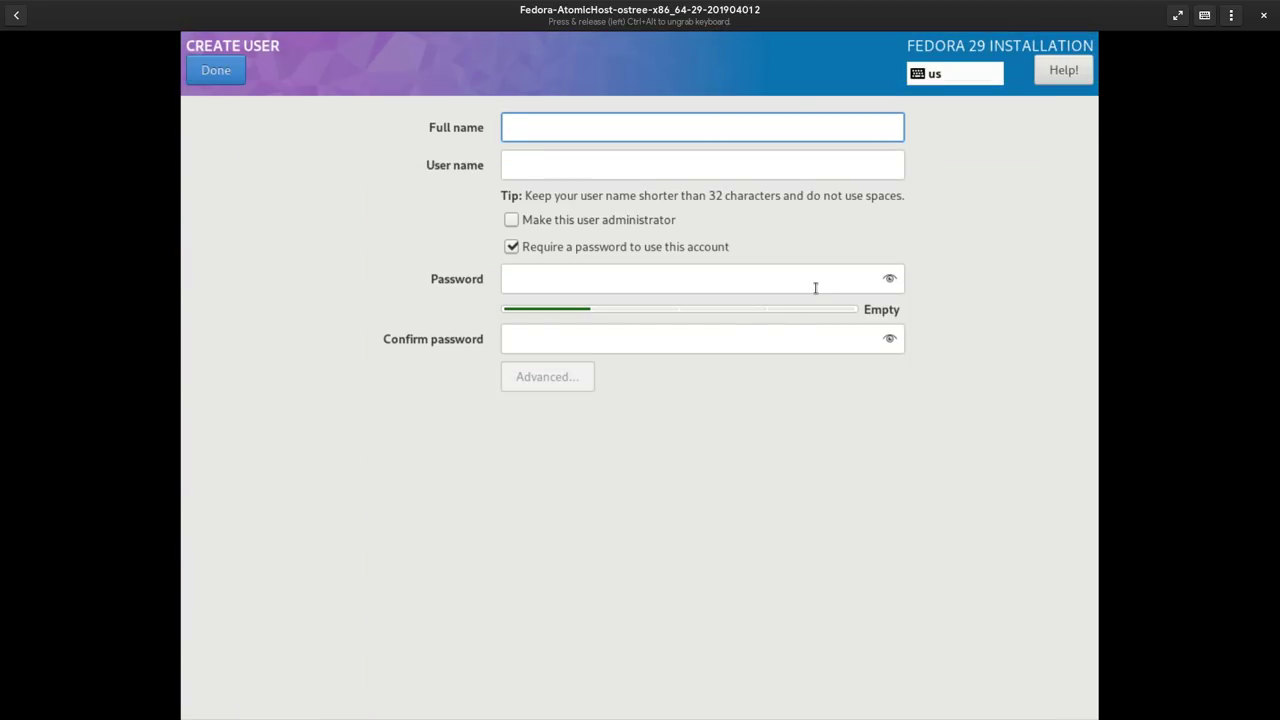
type("me")
key("Tab")
key("space")
key("Tab")
key("Tab")
type("root")
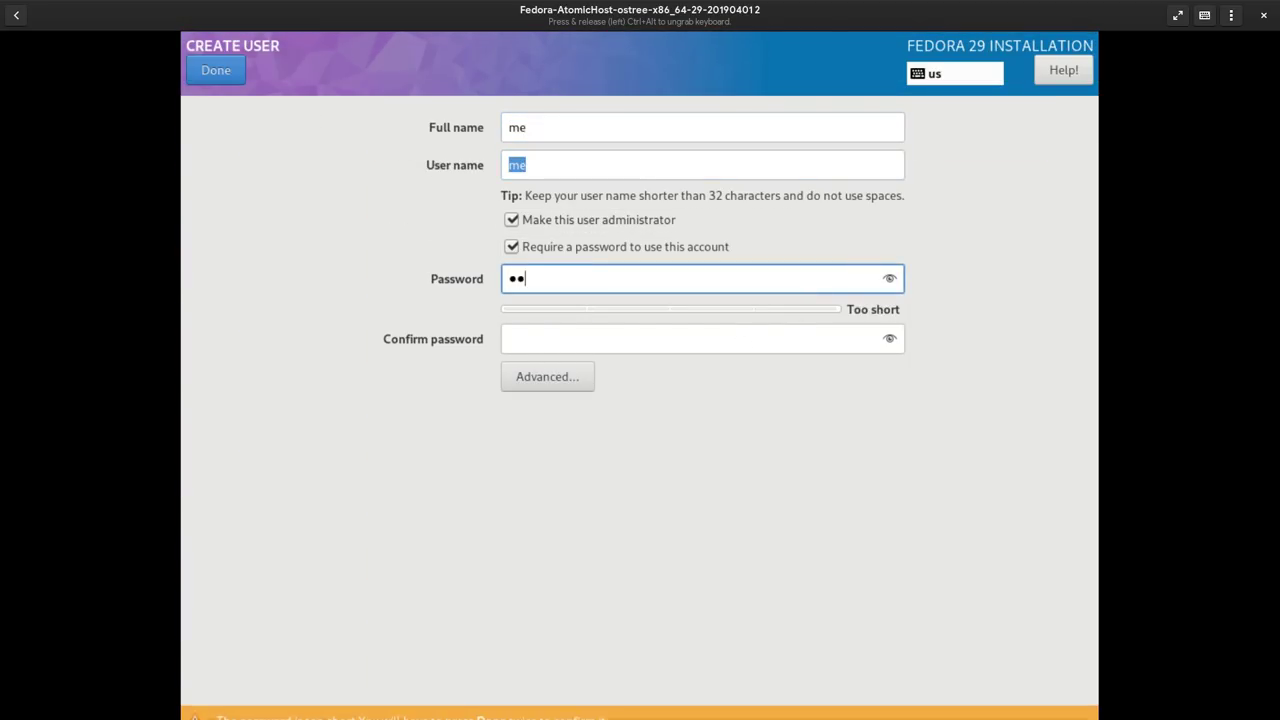
key("Tab")
type("root")
left_click(233, 71)
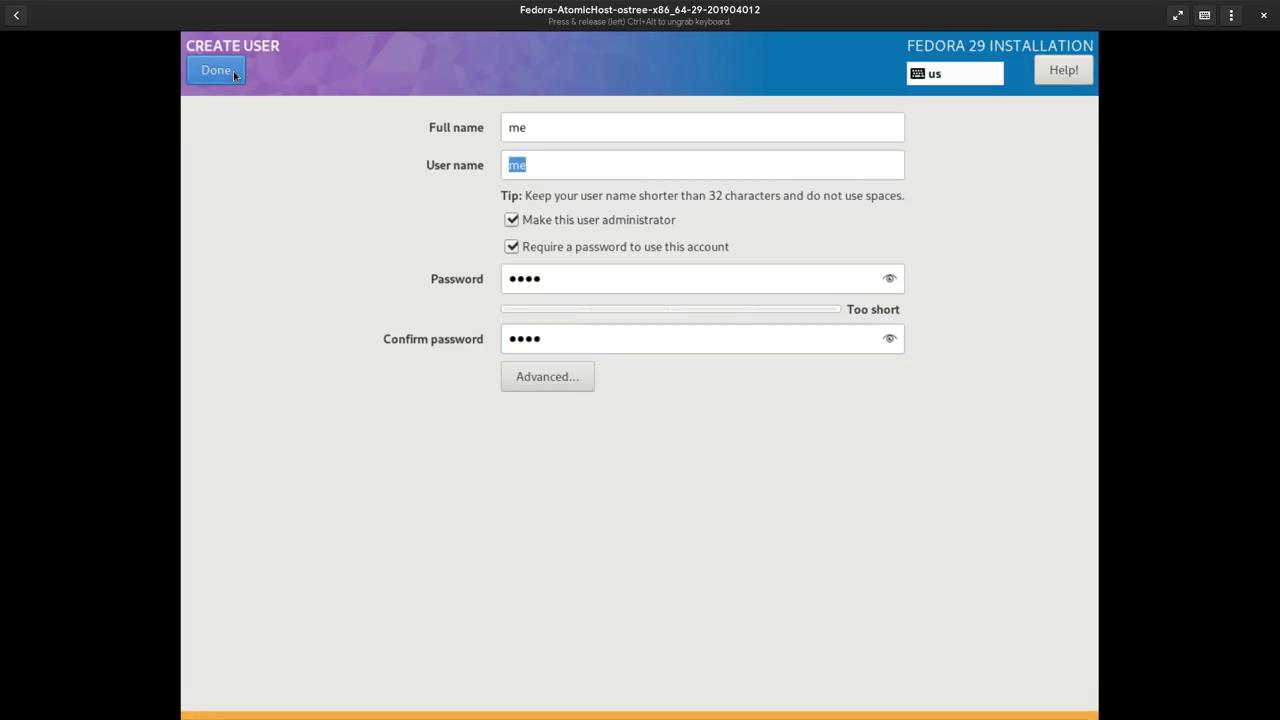
left_click(233, 71)
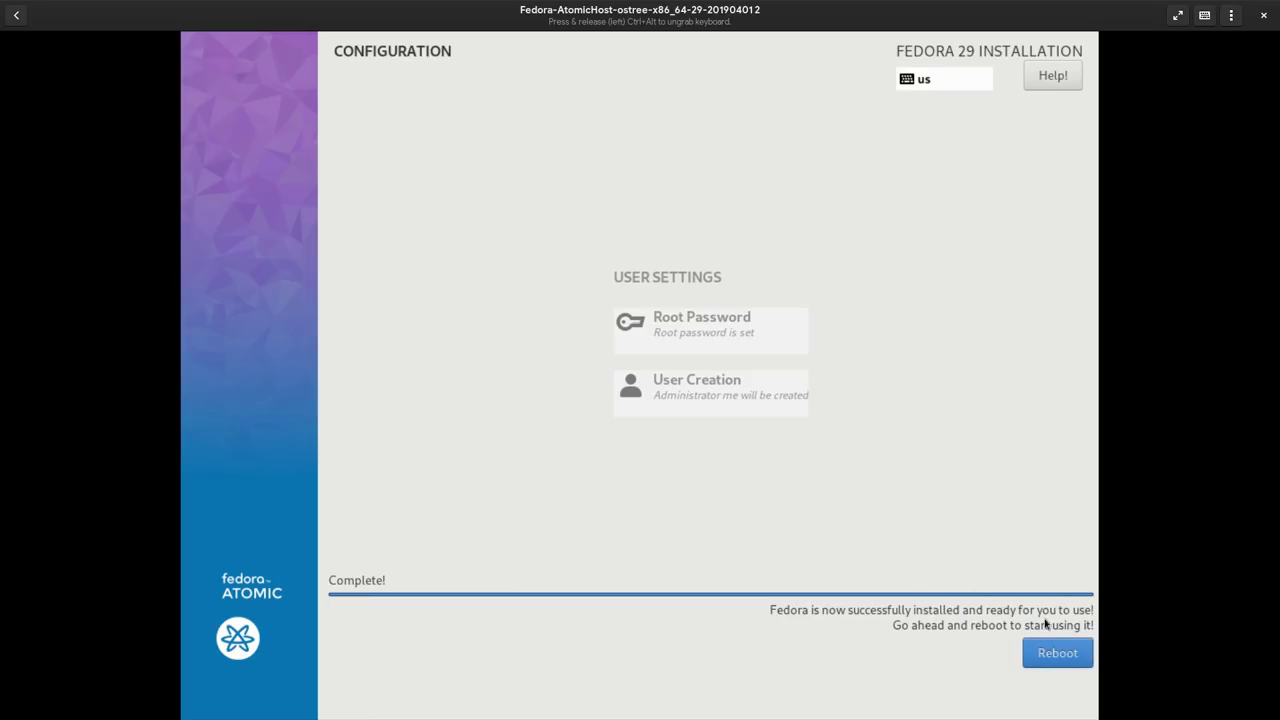
left_click(1052, 655)
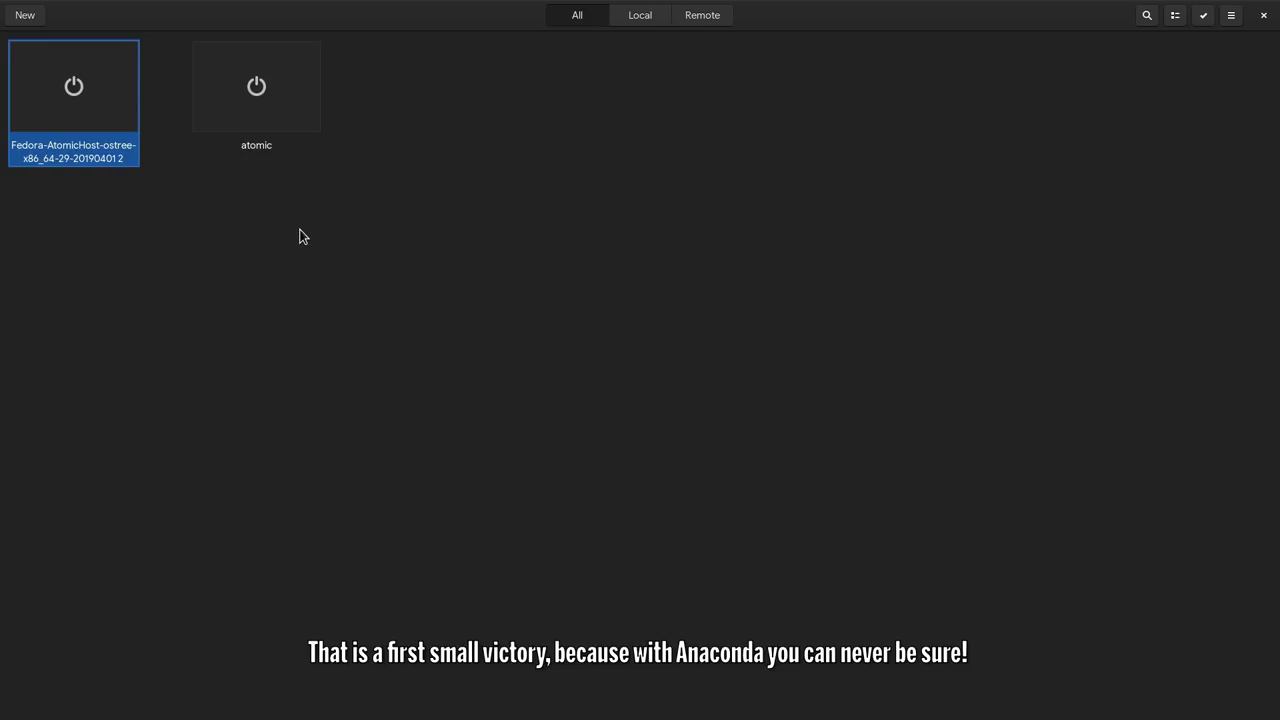
- Log into the Atomic VM console and start the SSH server with sudo systemctl start sshd
left_click(111, 122)
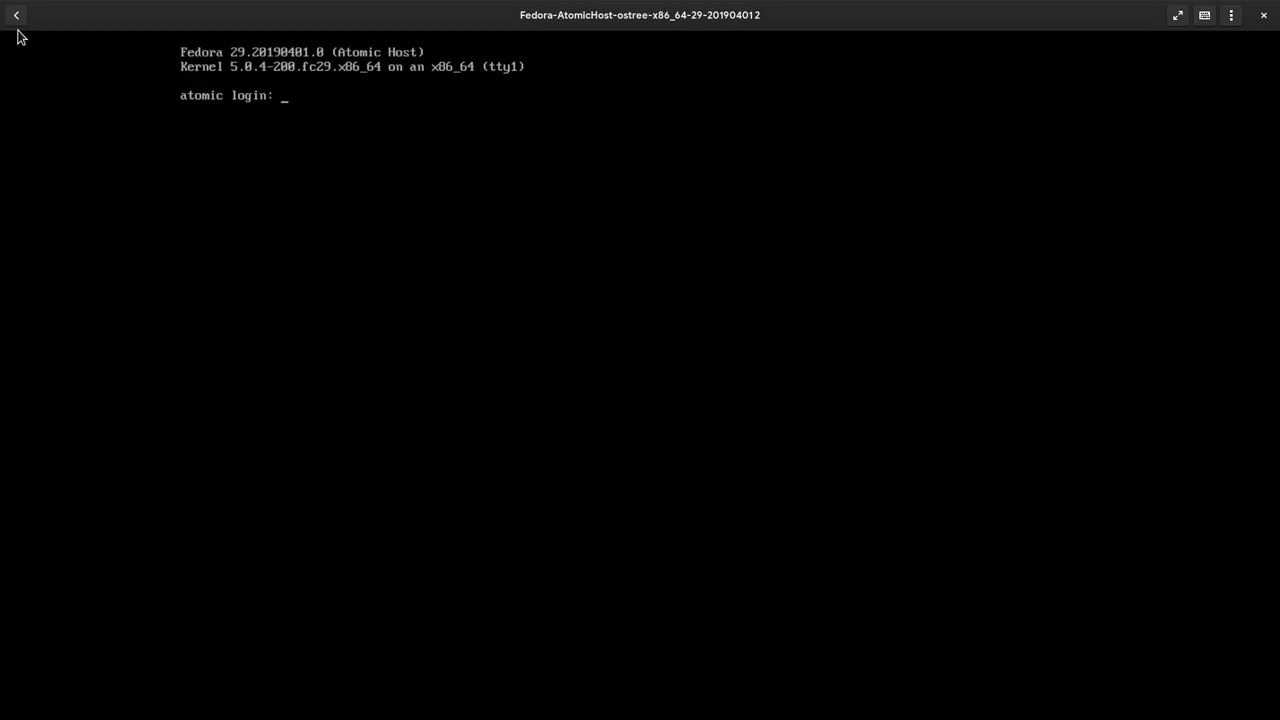
type("me")
key("Return")
key("Return")
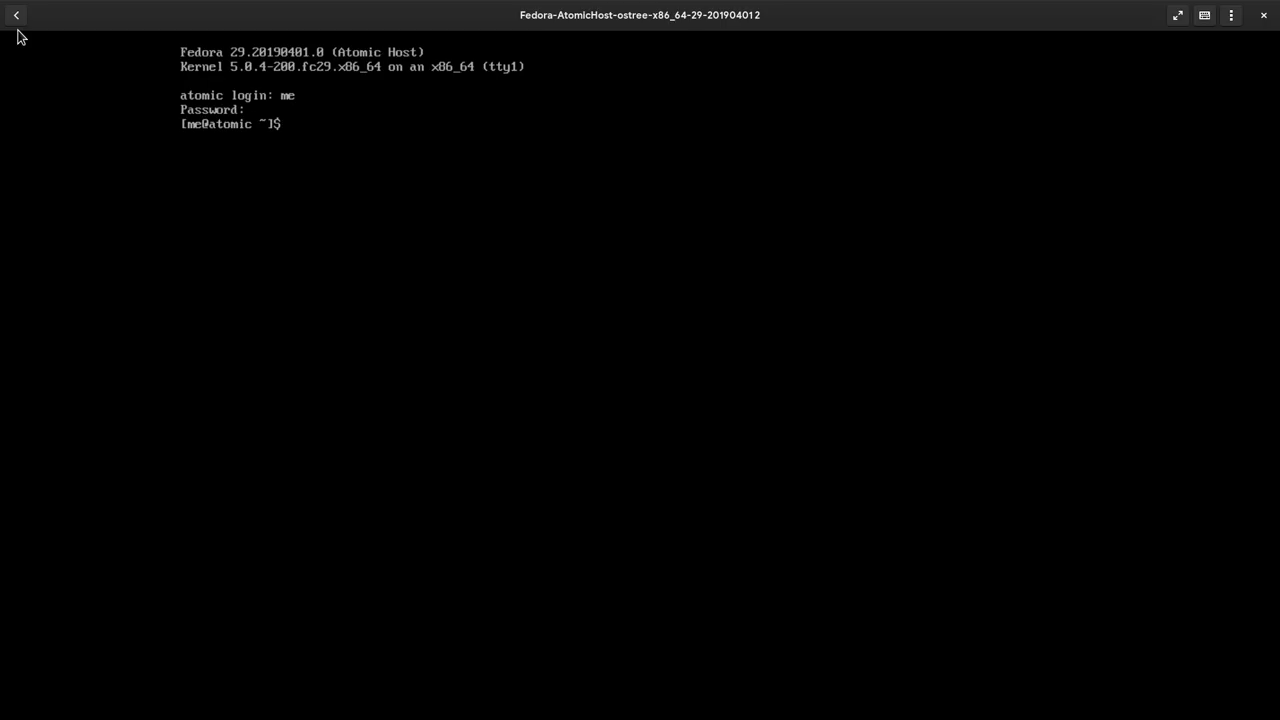
type("sudo syste")
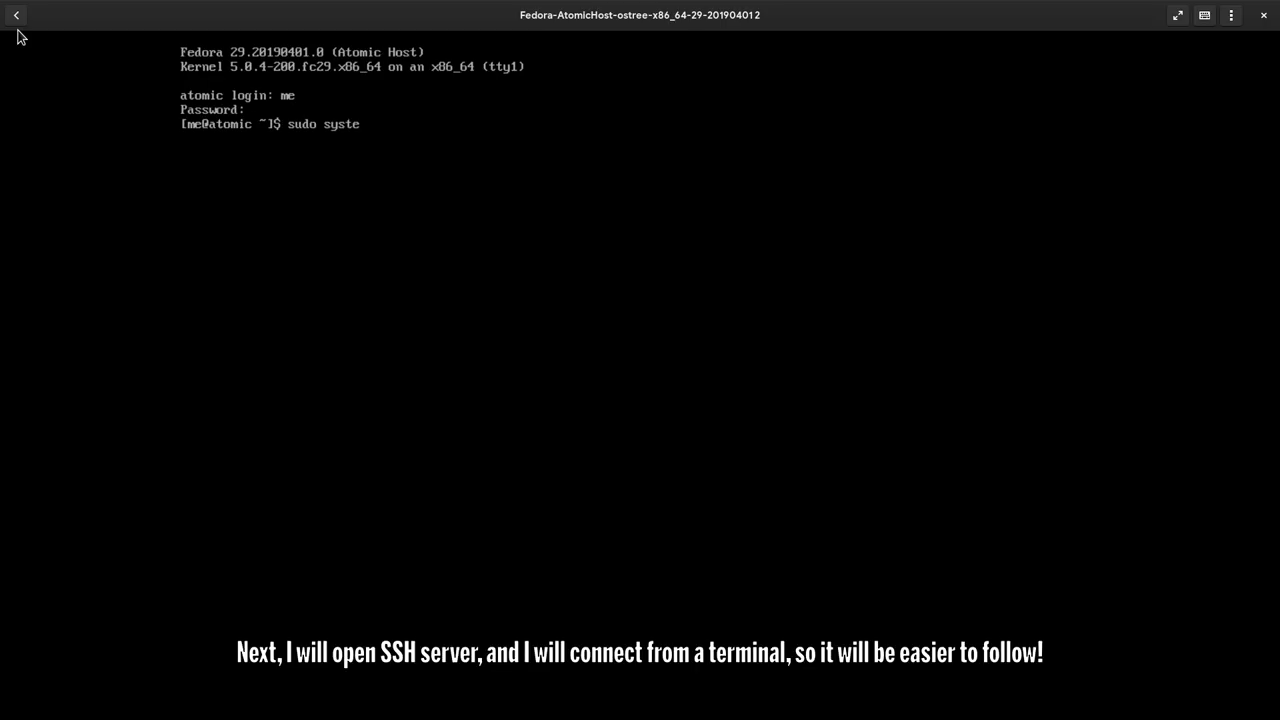
type("mctl start sshd")
key("Return")
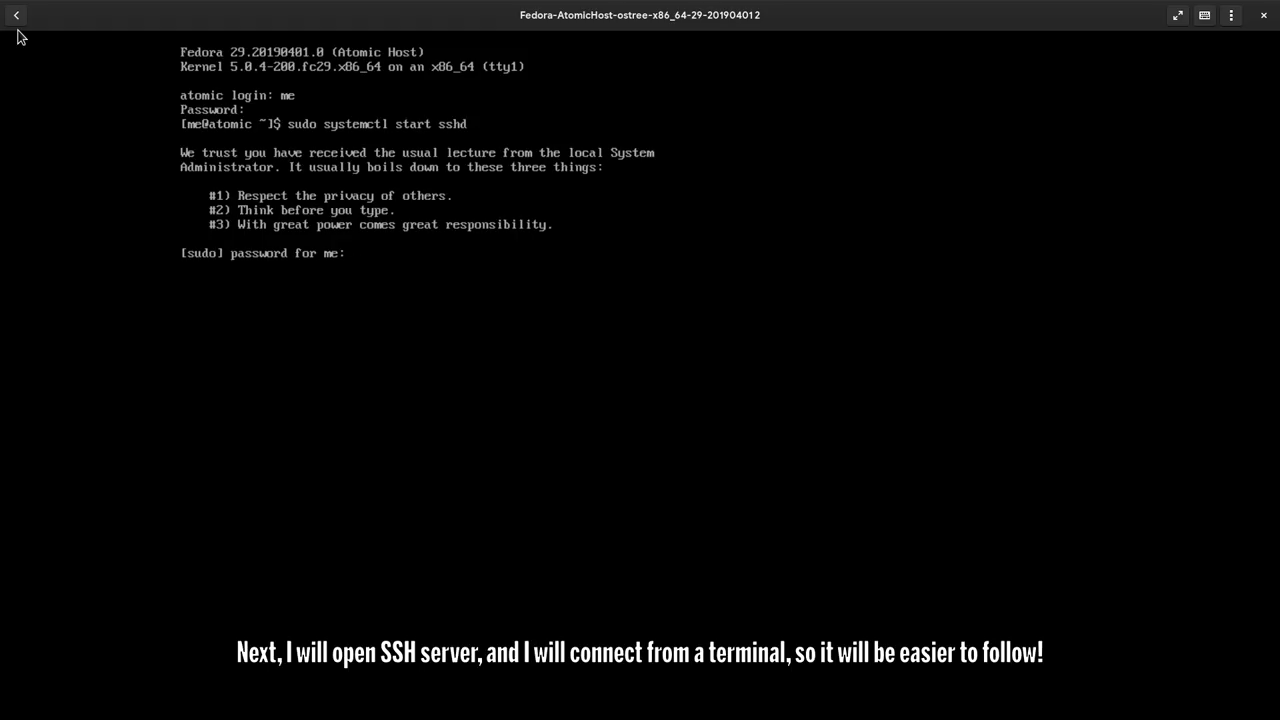
key("Return")
- Run ip a to show the VM's address, 192.168.122.88 on ens1
type("ip a")
key("Return")
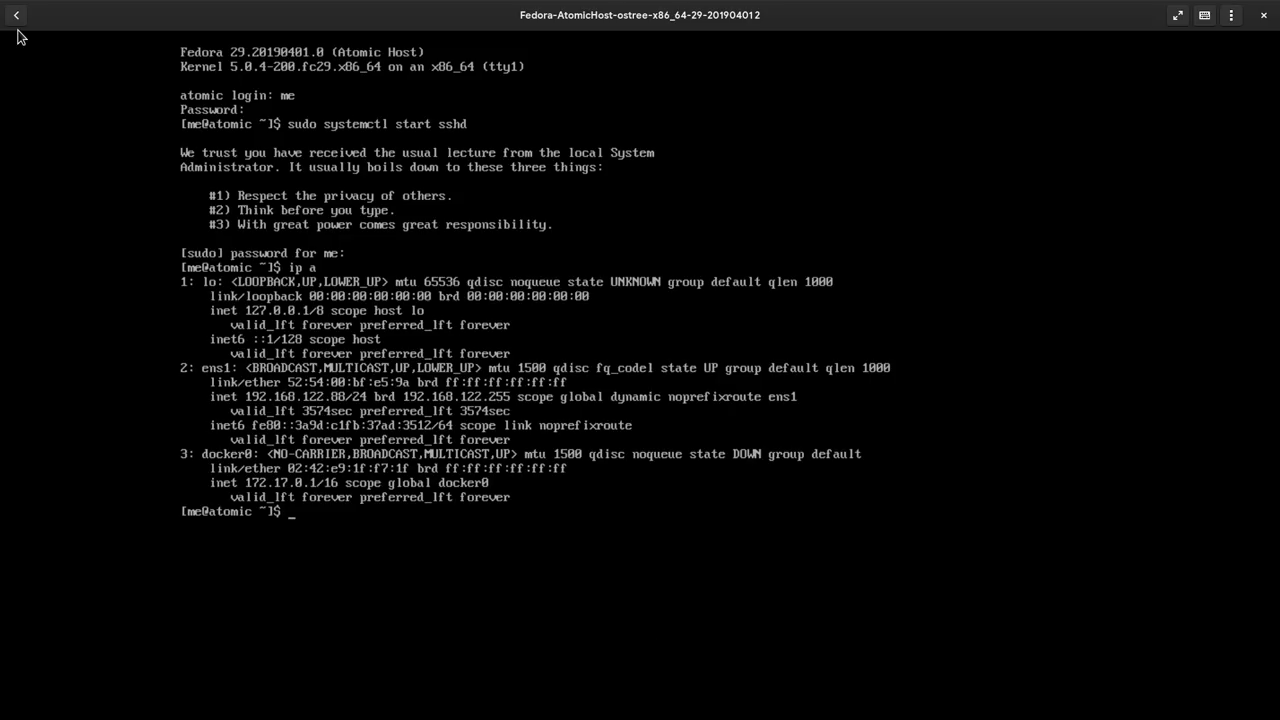
mouse_move(1, 1)
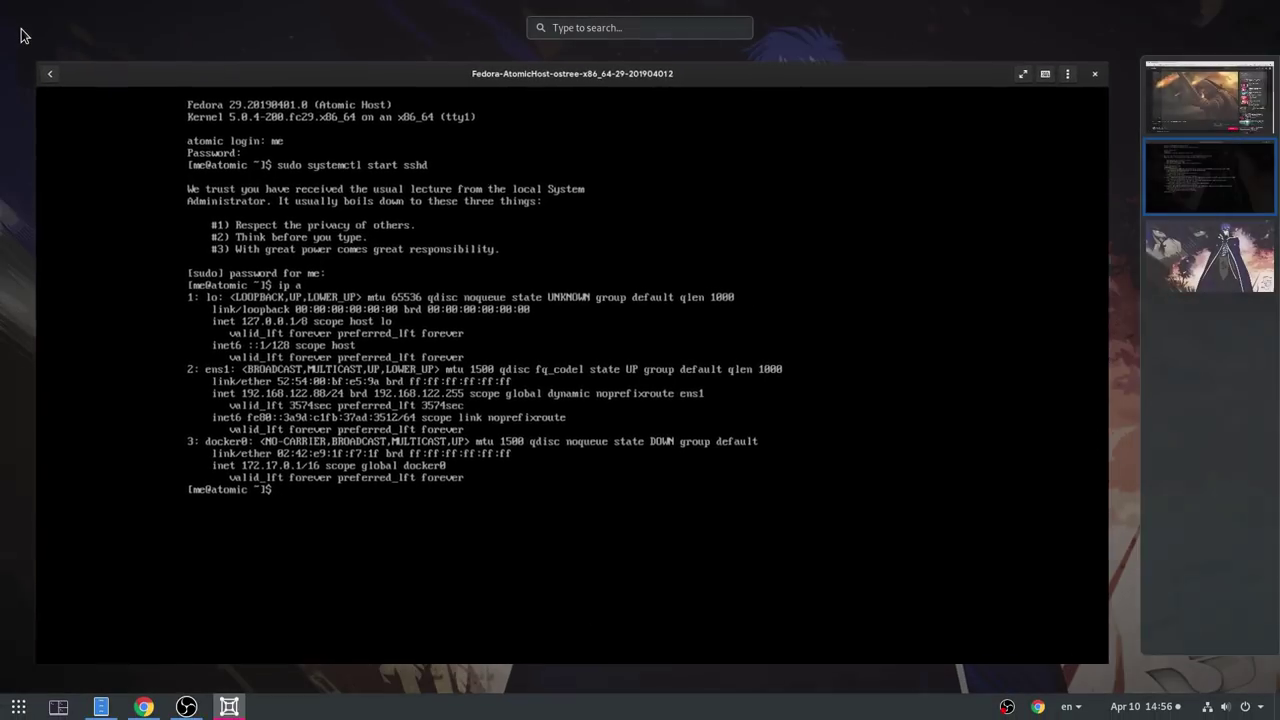
- Open a maximized Tilix terminal with enlarged text on the empty third workspace
left_click(1170, 247)
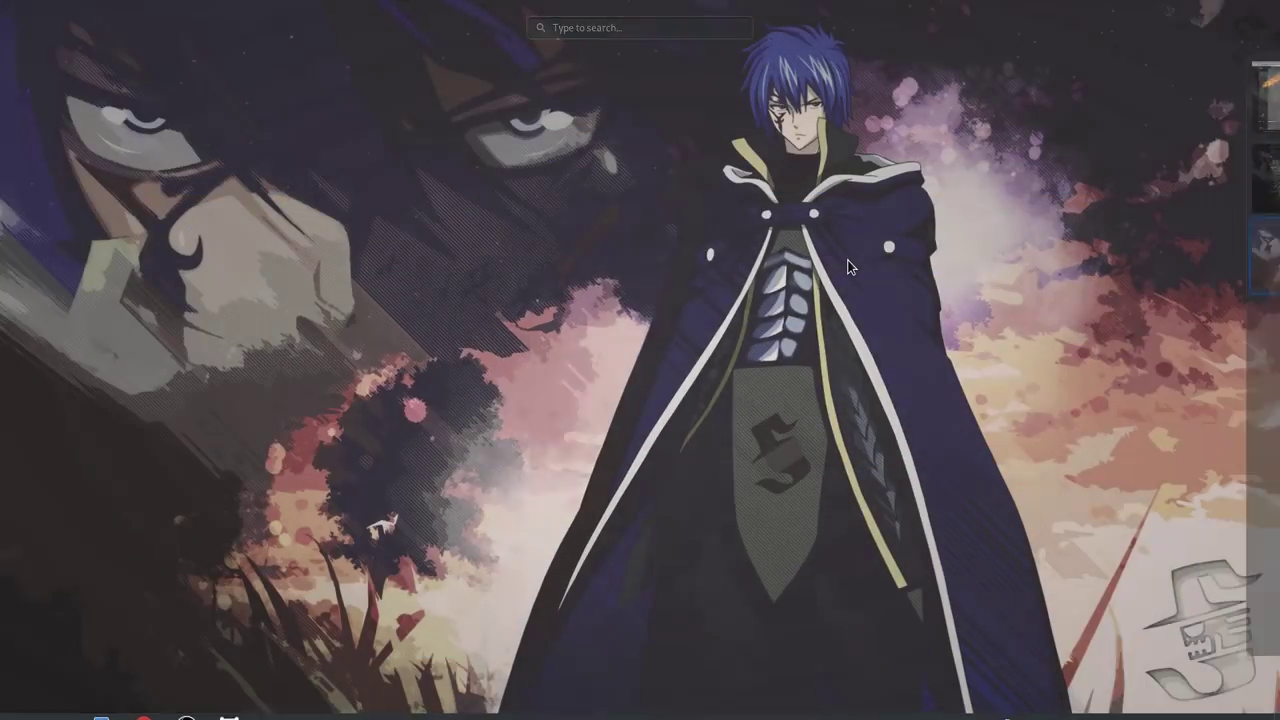
key("ctrl+alt+t")
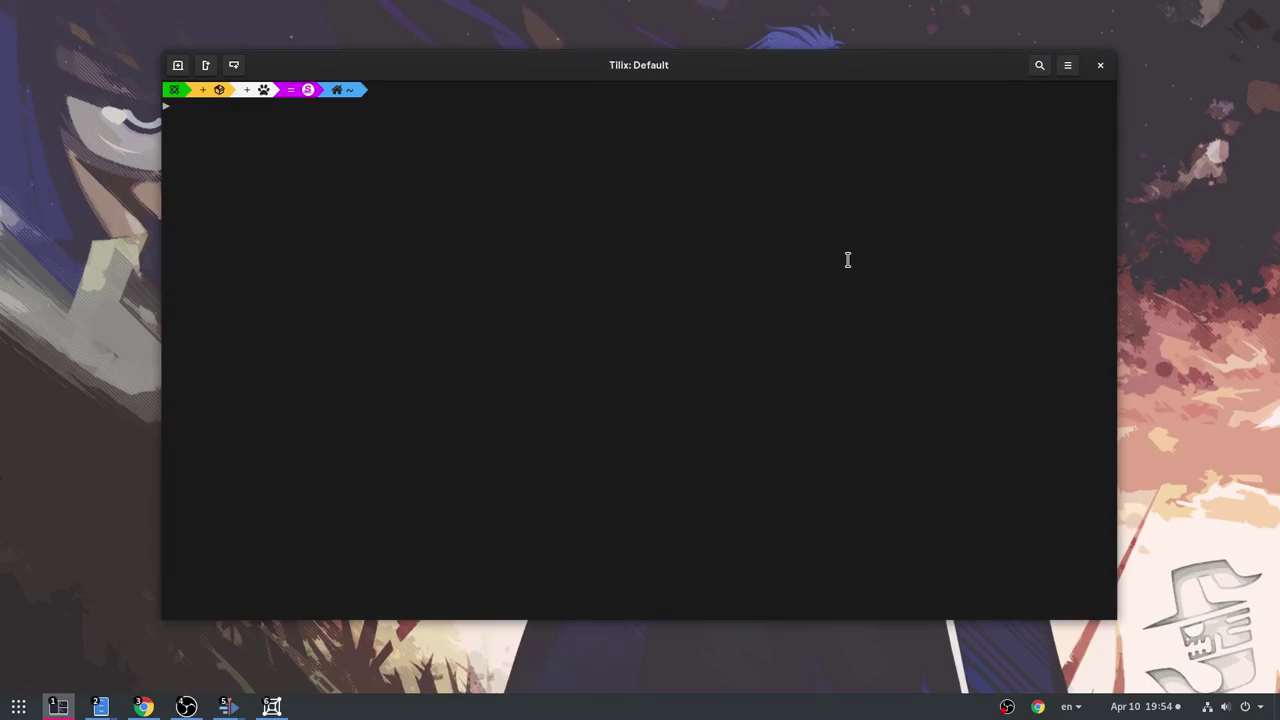
key("super+Up")
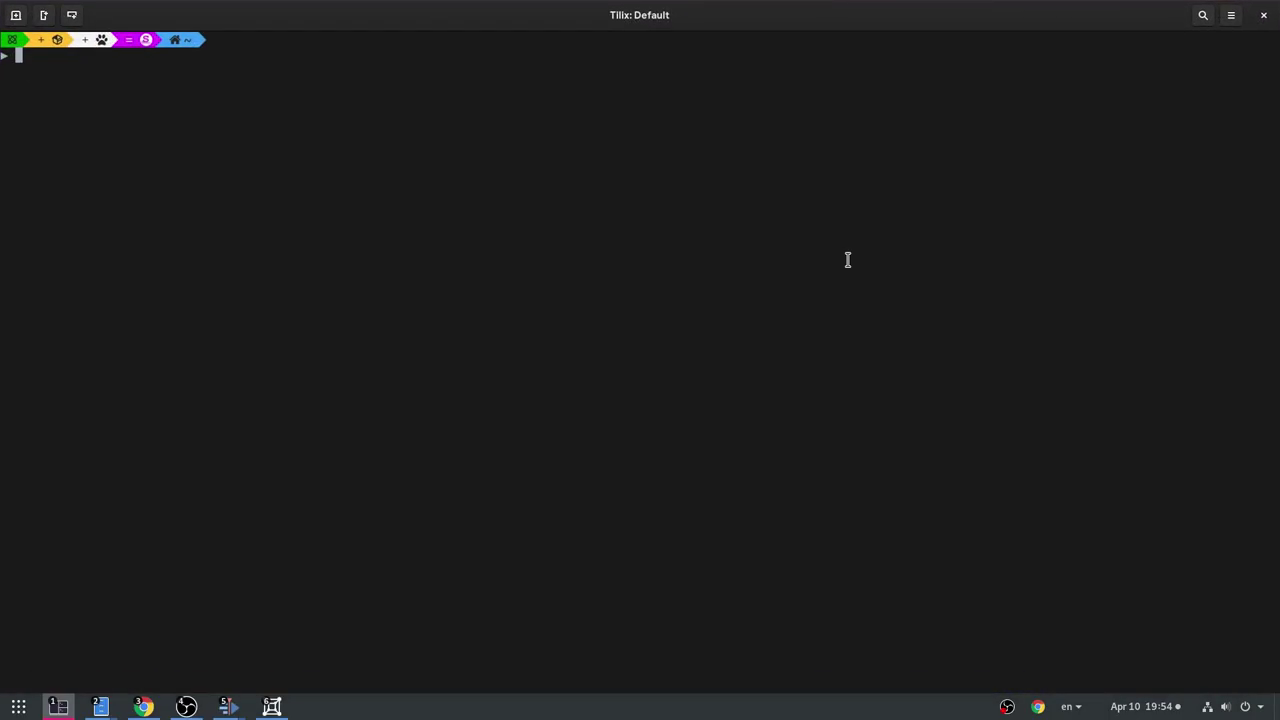
key("ctrl+plus")
key("ctrl+plus")
- Split the terminal downward, enlarge the top pane, and focus it
right_click(452, 308)
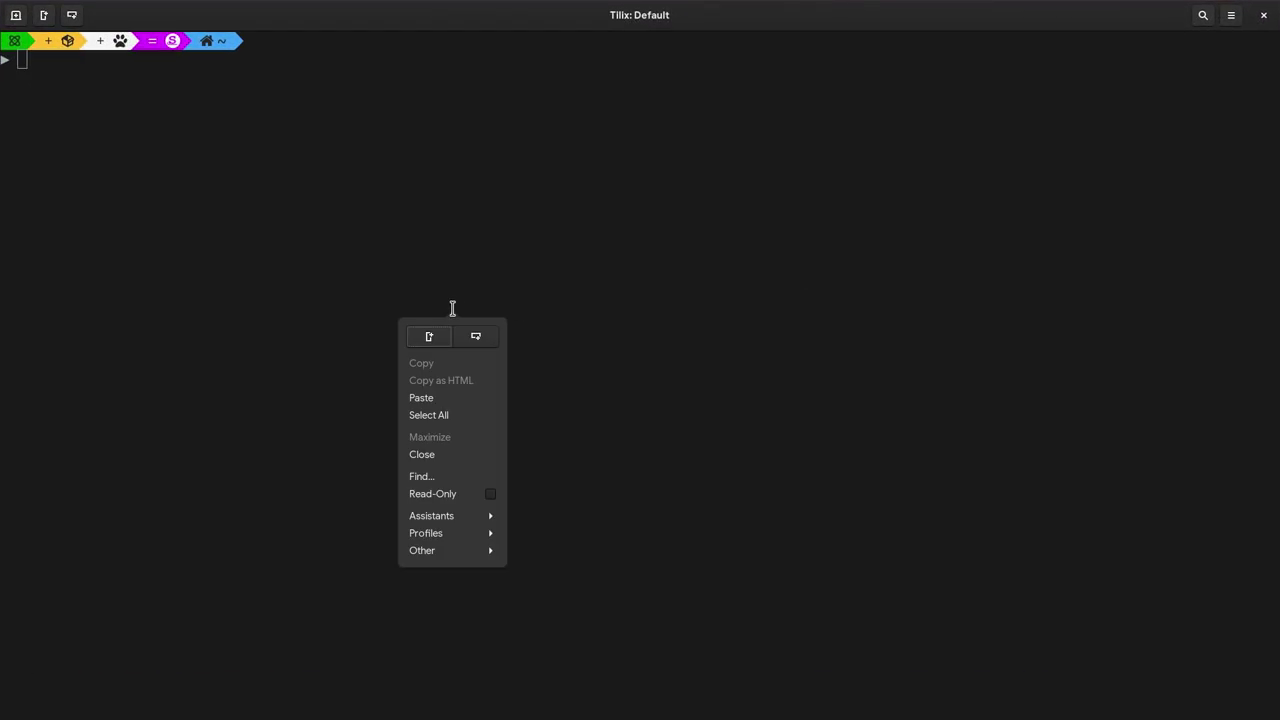
left_click(475, 337)
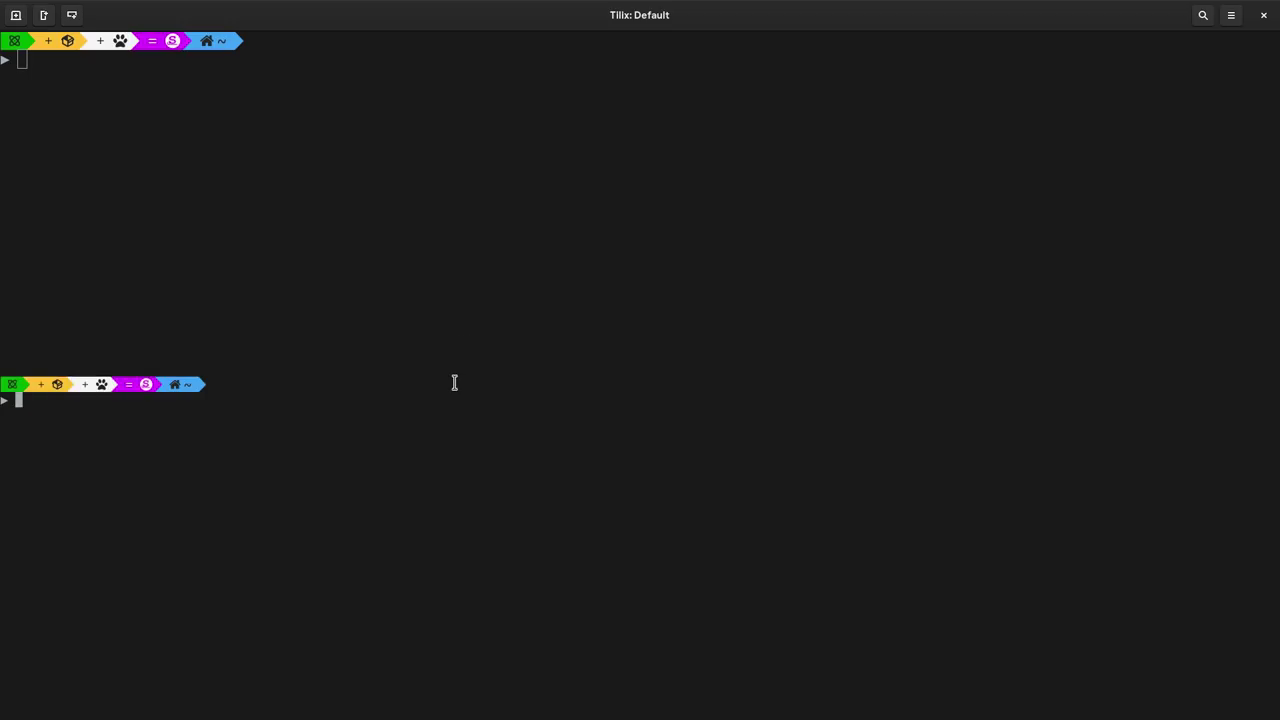
left_click_drag(457, 374, 445, 572)
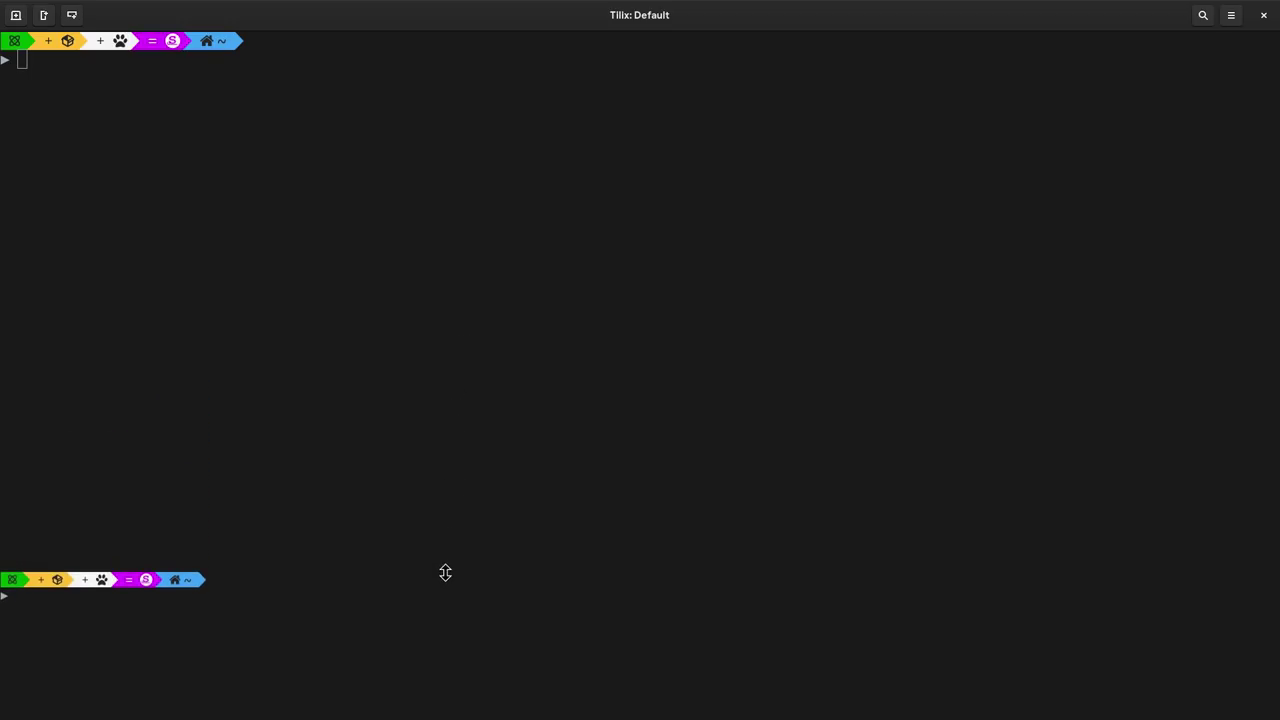
left_click(395, 273)
- SSH into the VM at 192.168.122.88, trust its host key, log in, and reset the screen
type("ssh me@192.168")
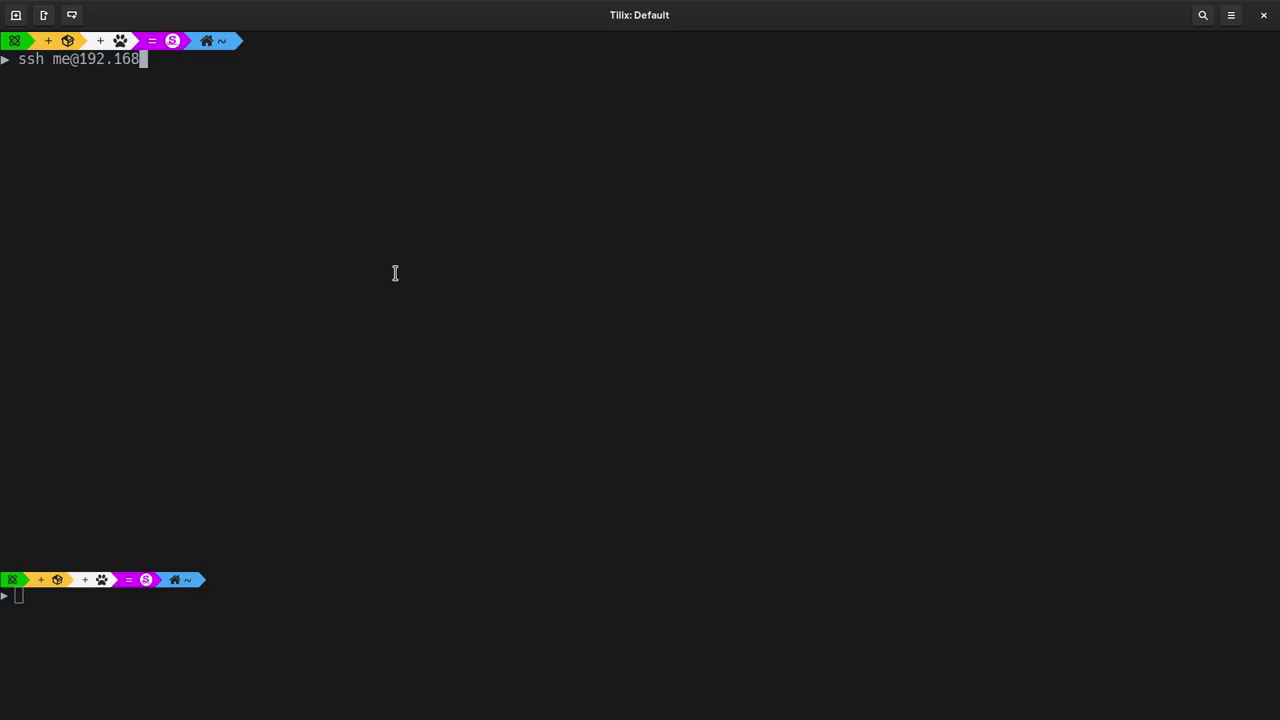
type(".122.88")
key("Return")
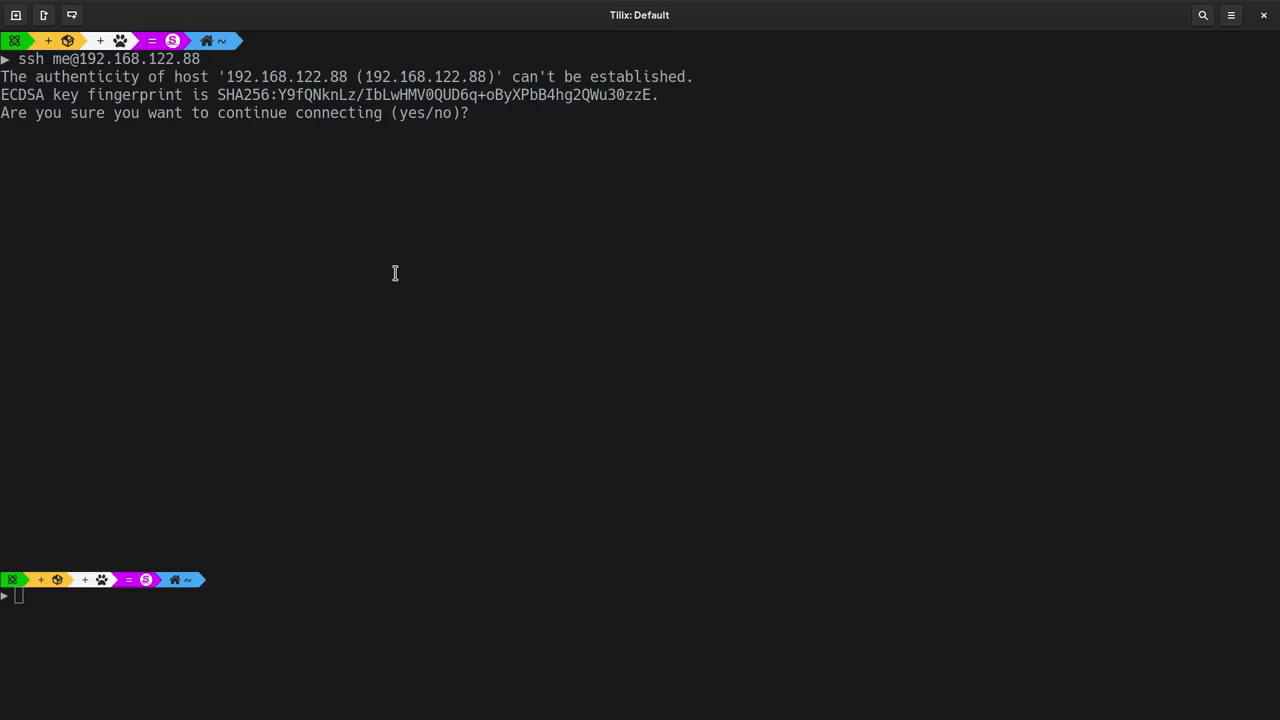
type("y")
key("Return")
type("yes' or 'no': yes")
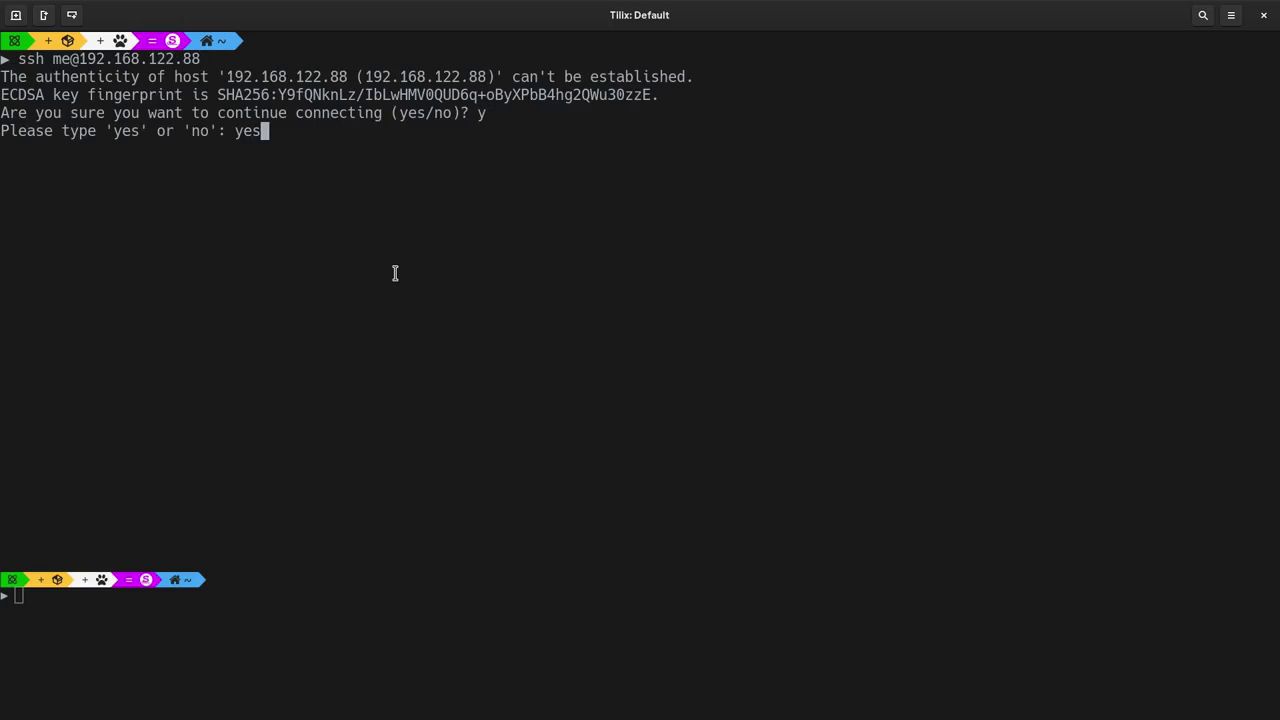
key("Return")
key("Return")
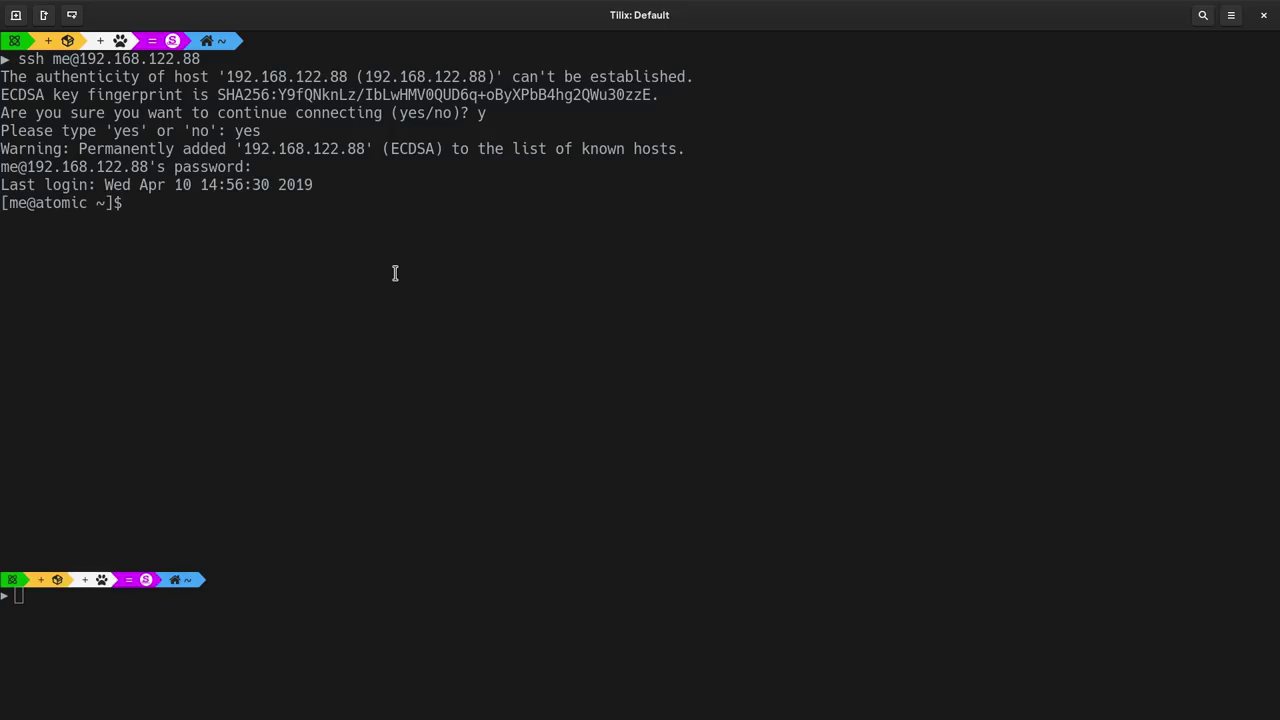
type("reset")
key("Return")
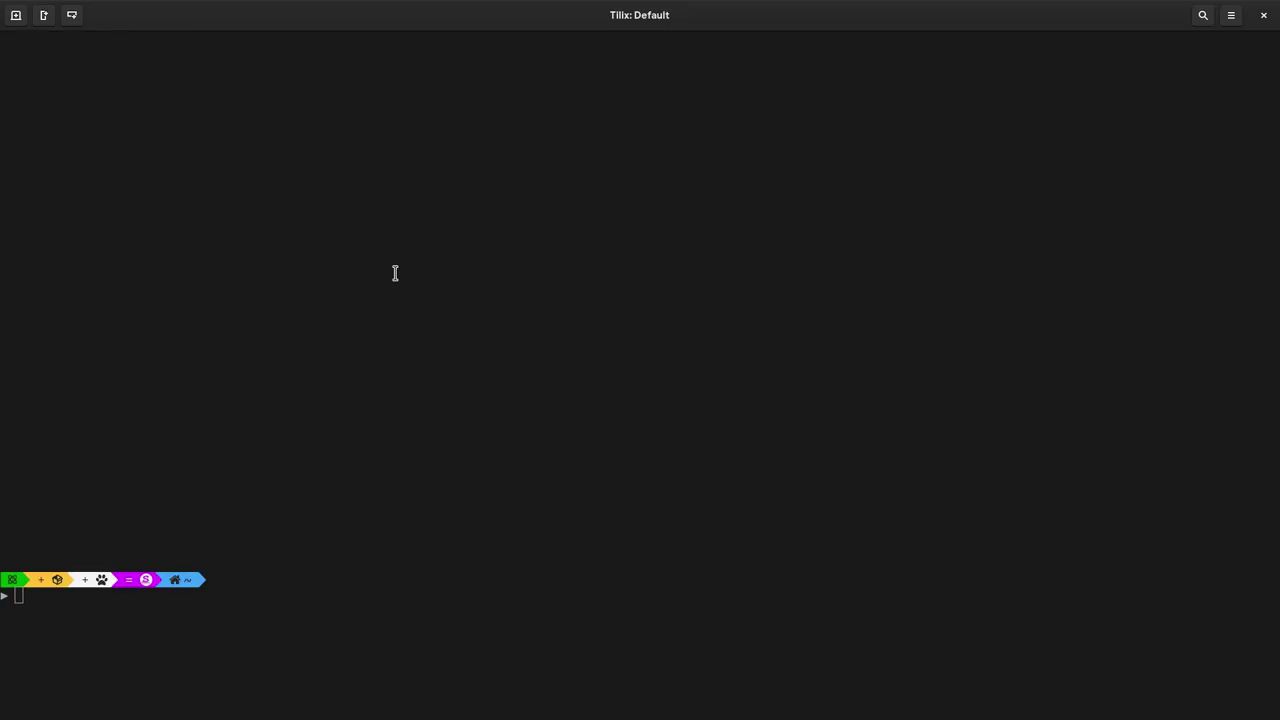
- Run rpm-ostree status and highlight the current deployment's fedora/29 ref
type("rpm-ostree ")
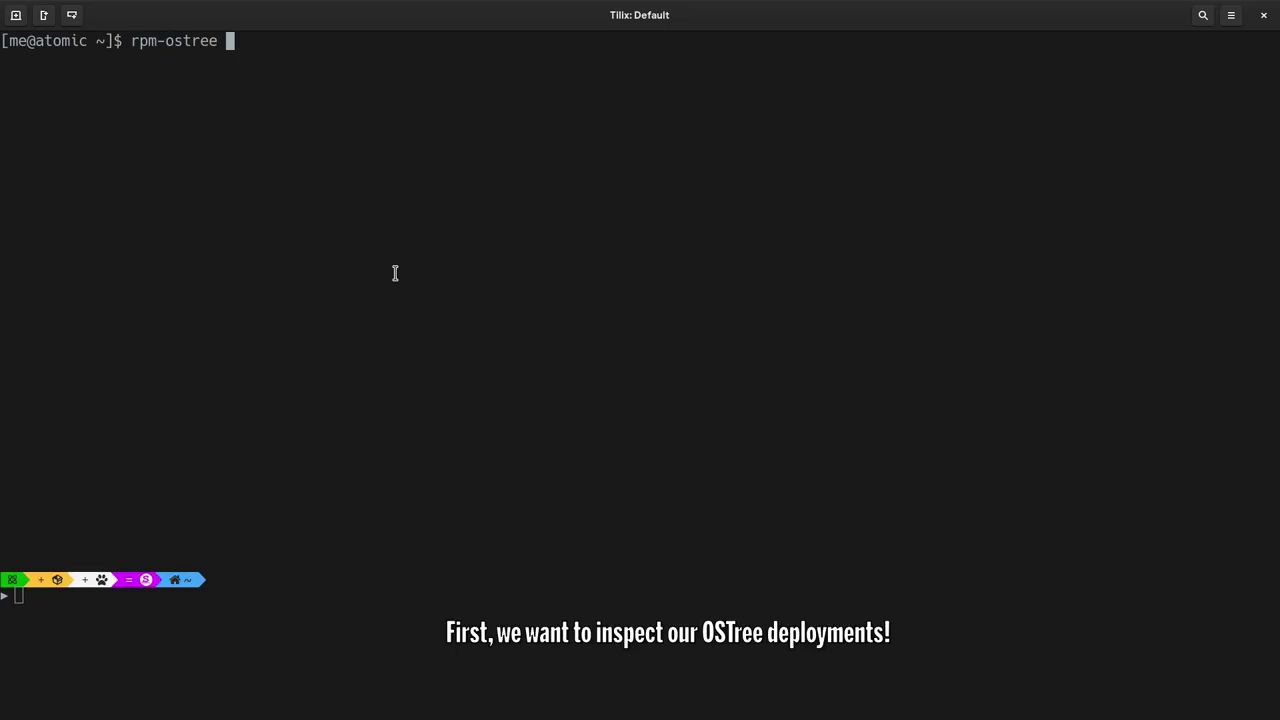
type("status")
key("Return")
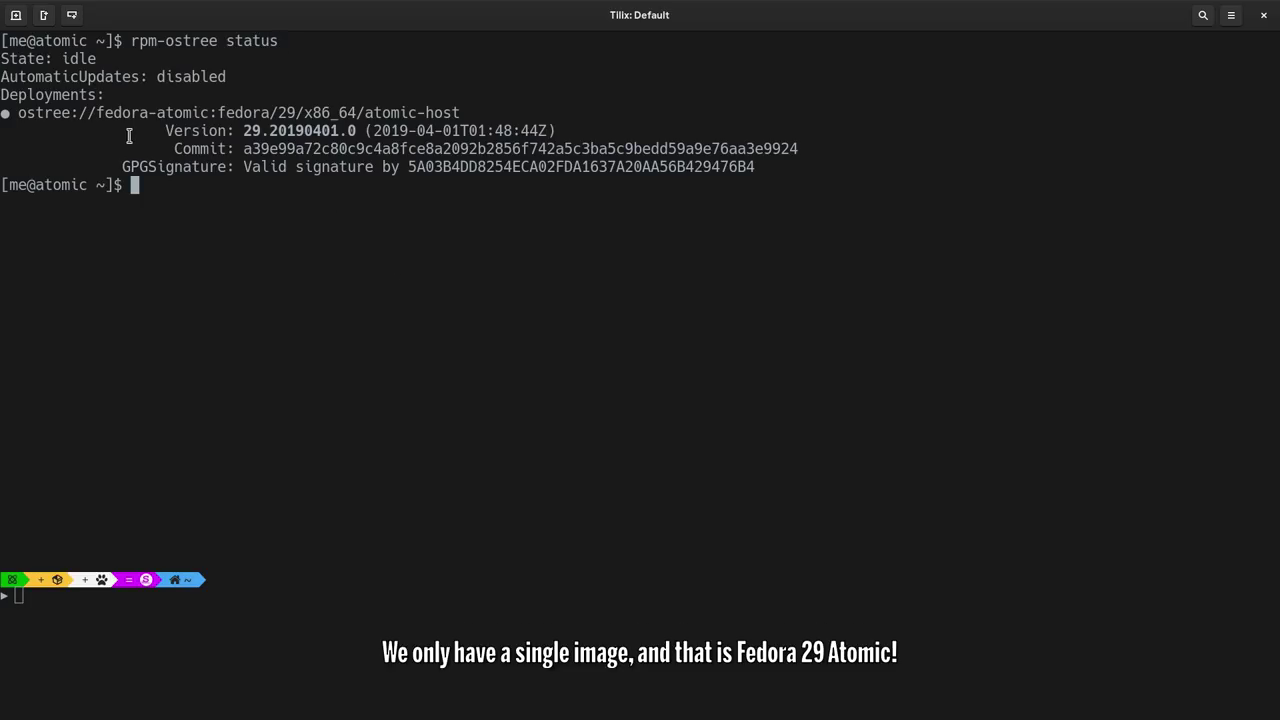
left_click_drag(113, 113, 476, 113)
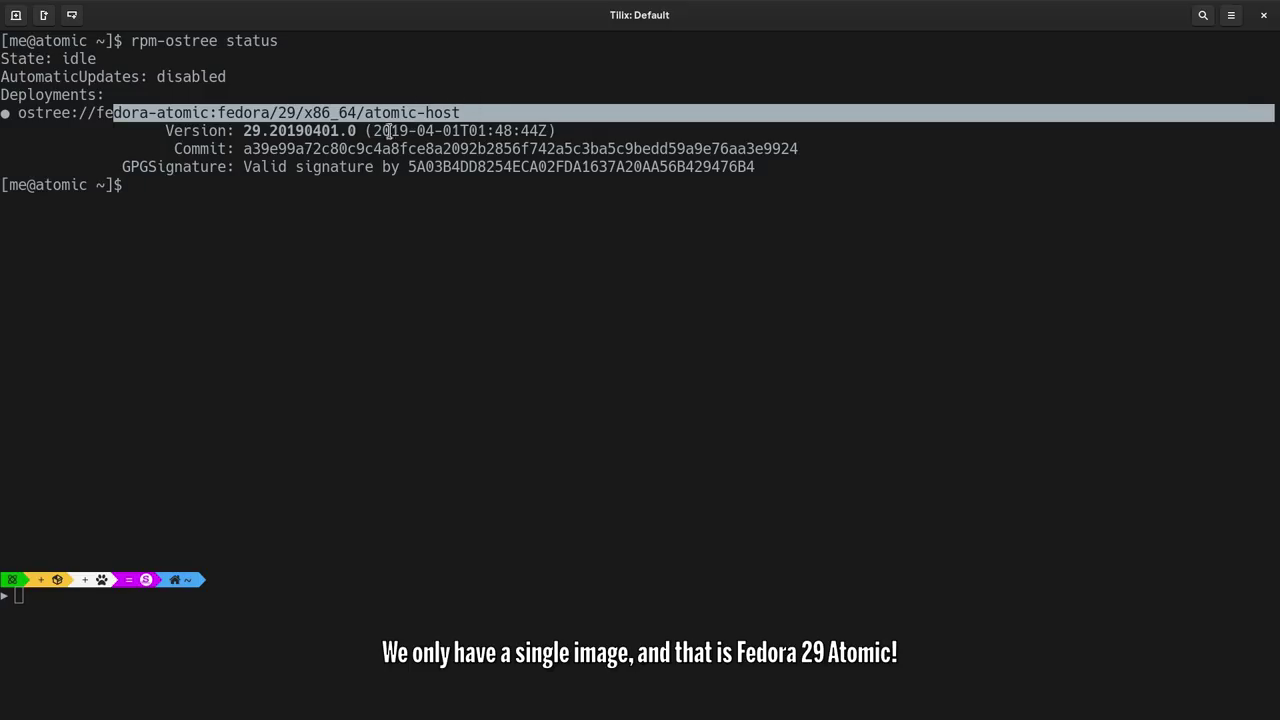
- List the fedora-atomic remote refs and copy the fedora/rawhide/x86_64/atomic-host line
type("os")
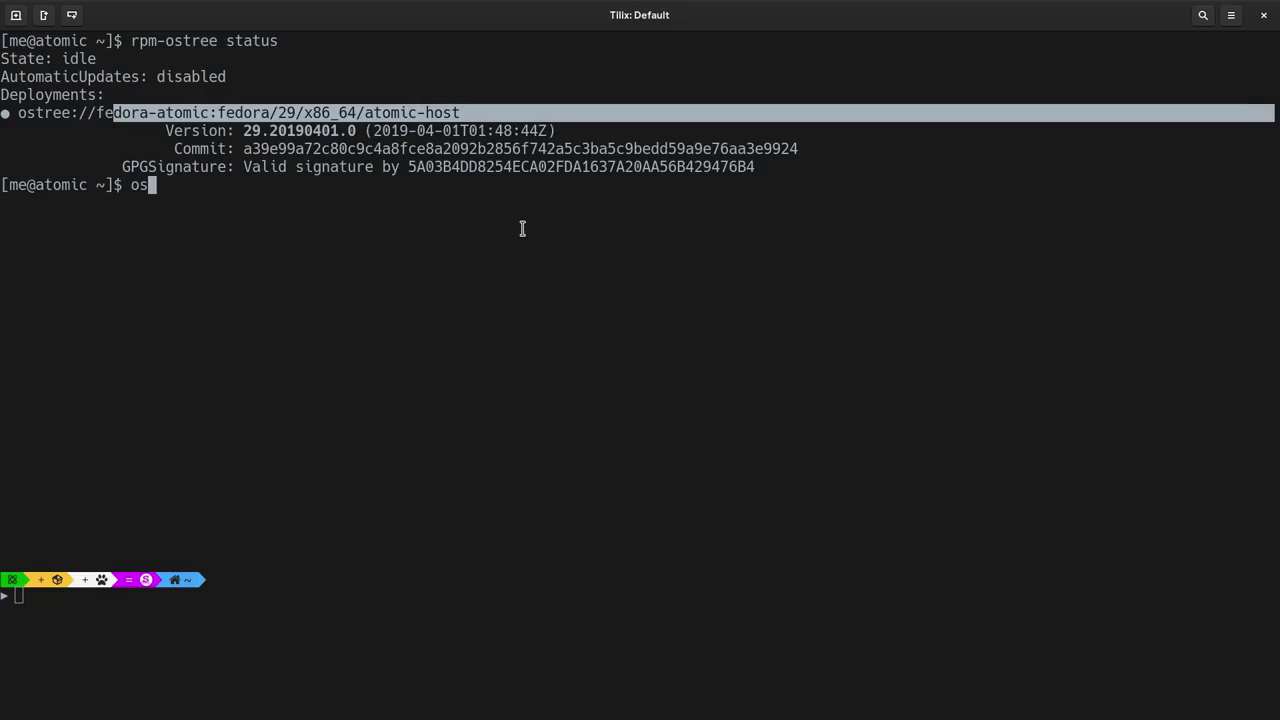
type("tree remo")
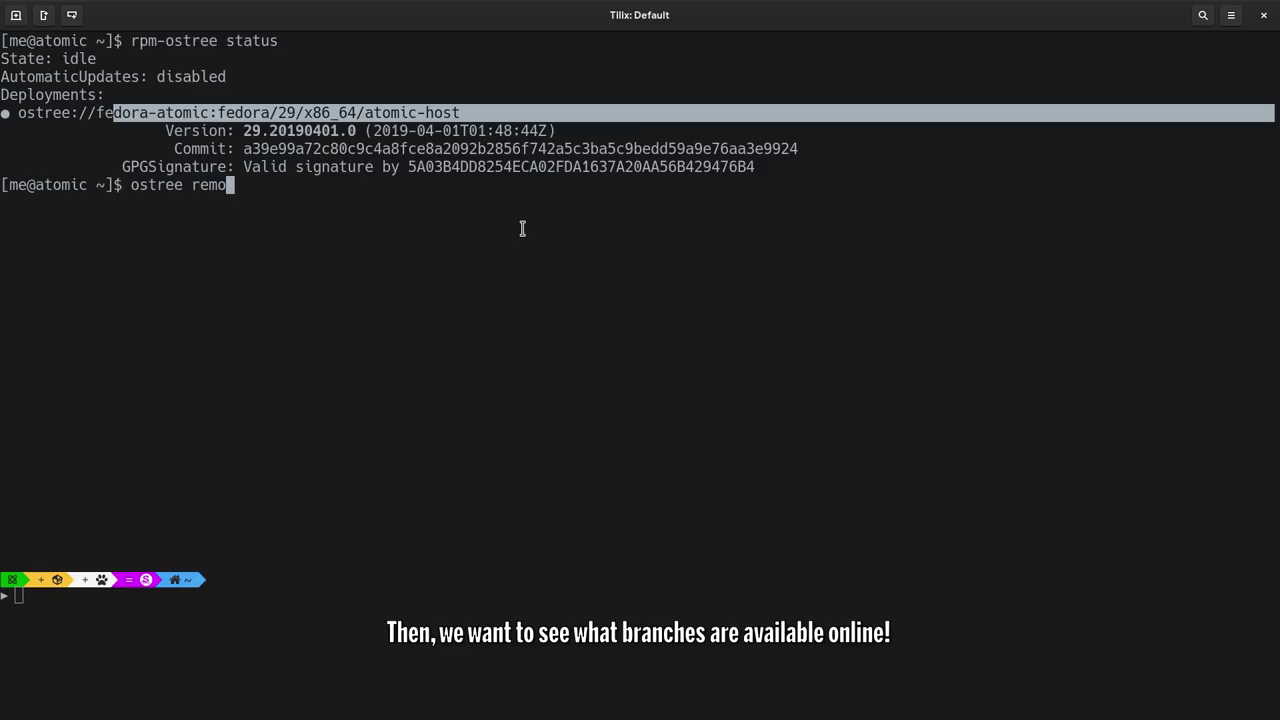
type("te refs fedora-atomic")
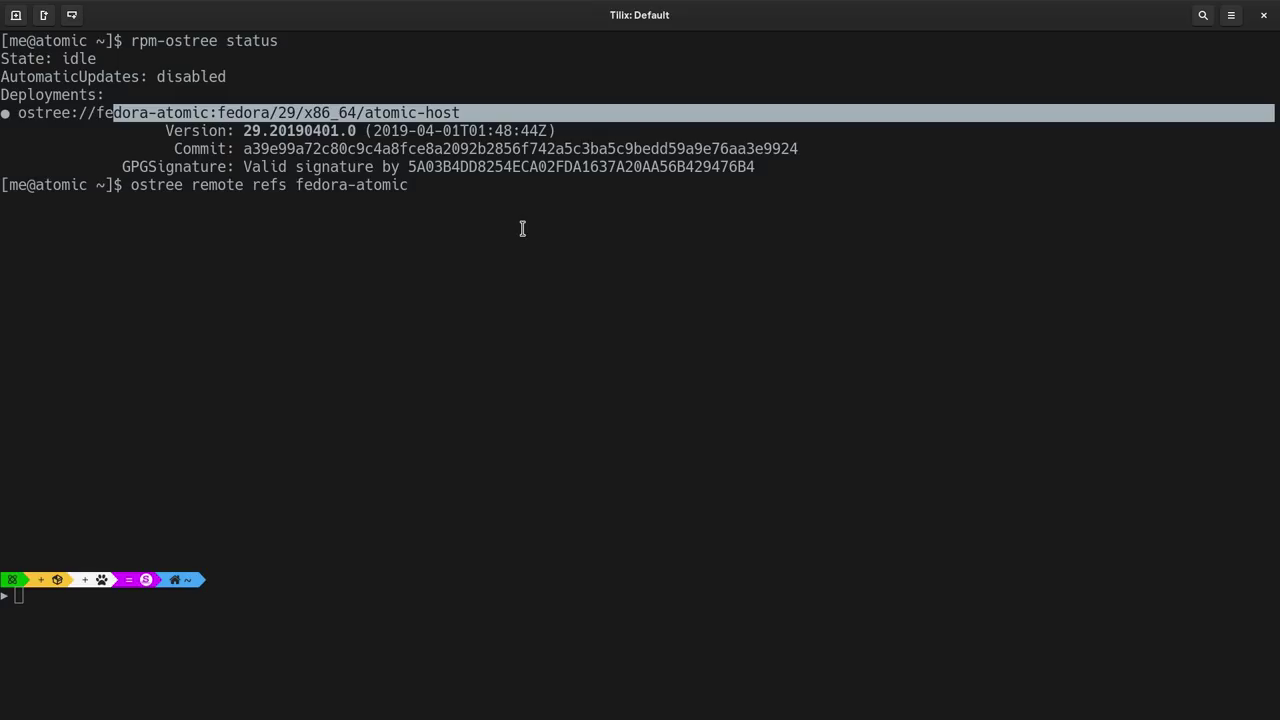
key("Return")
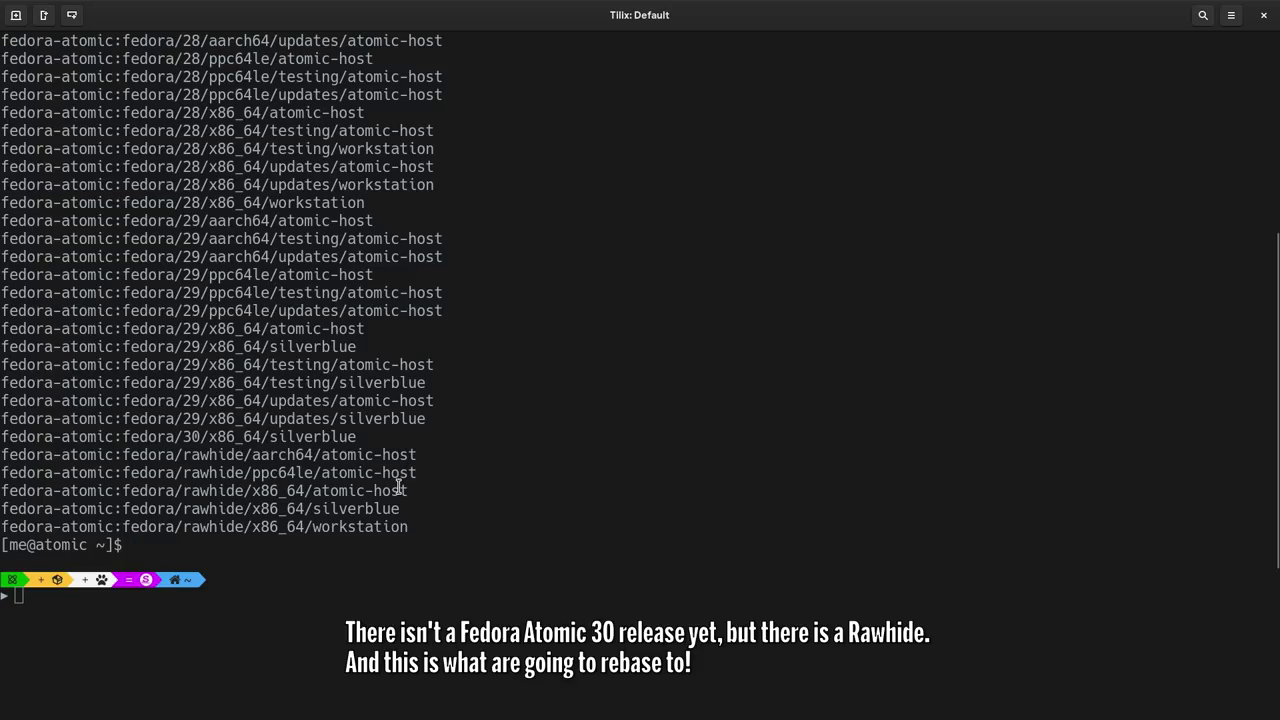
double_click(398, 488)
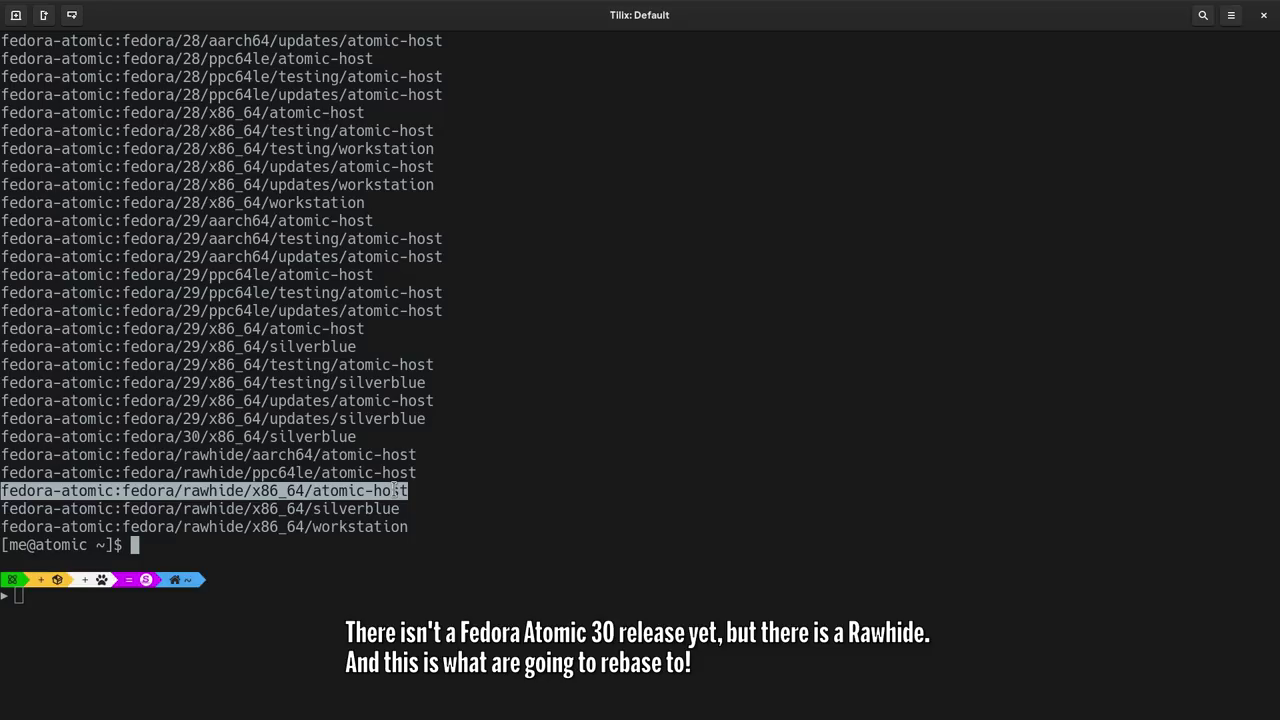
triple_click(337, 437)
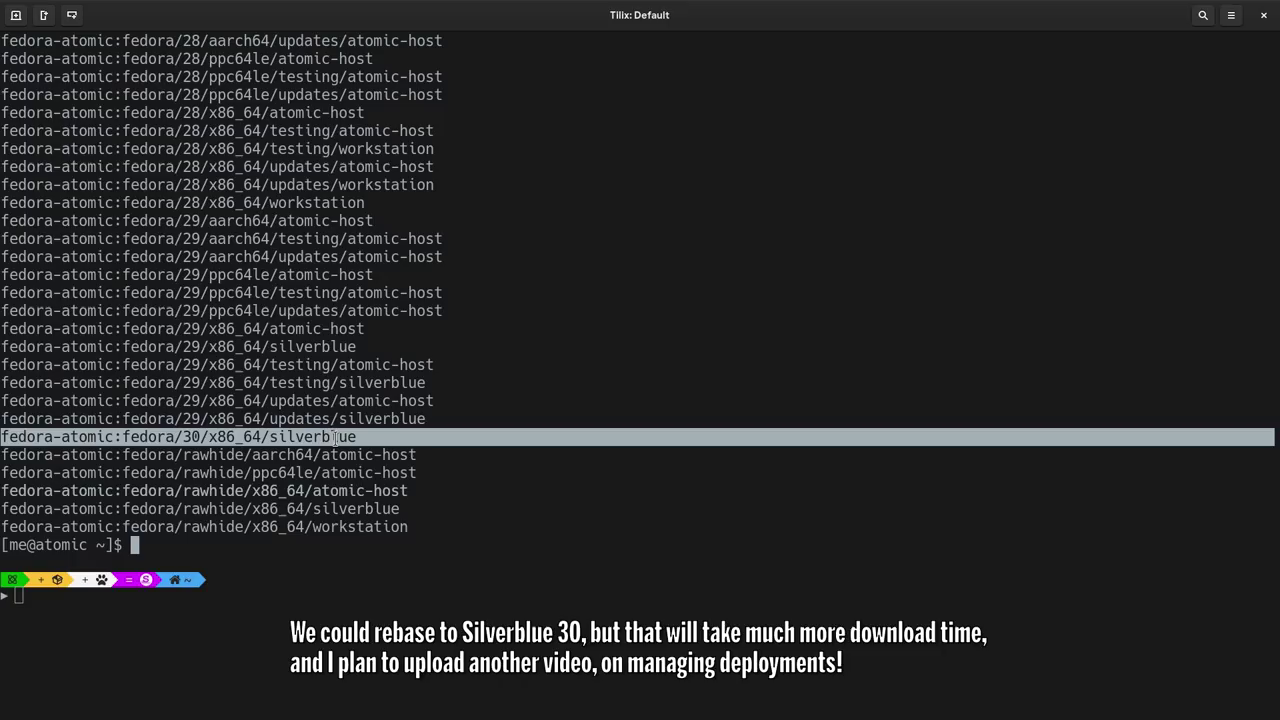
triple_click(331, 491)
key("super+c")
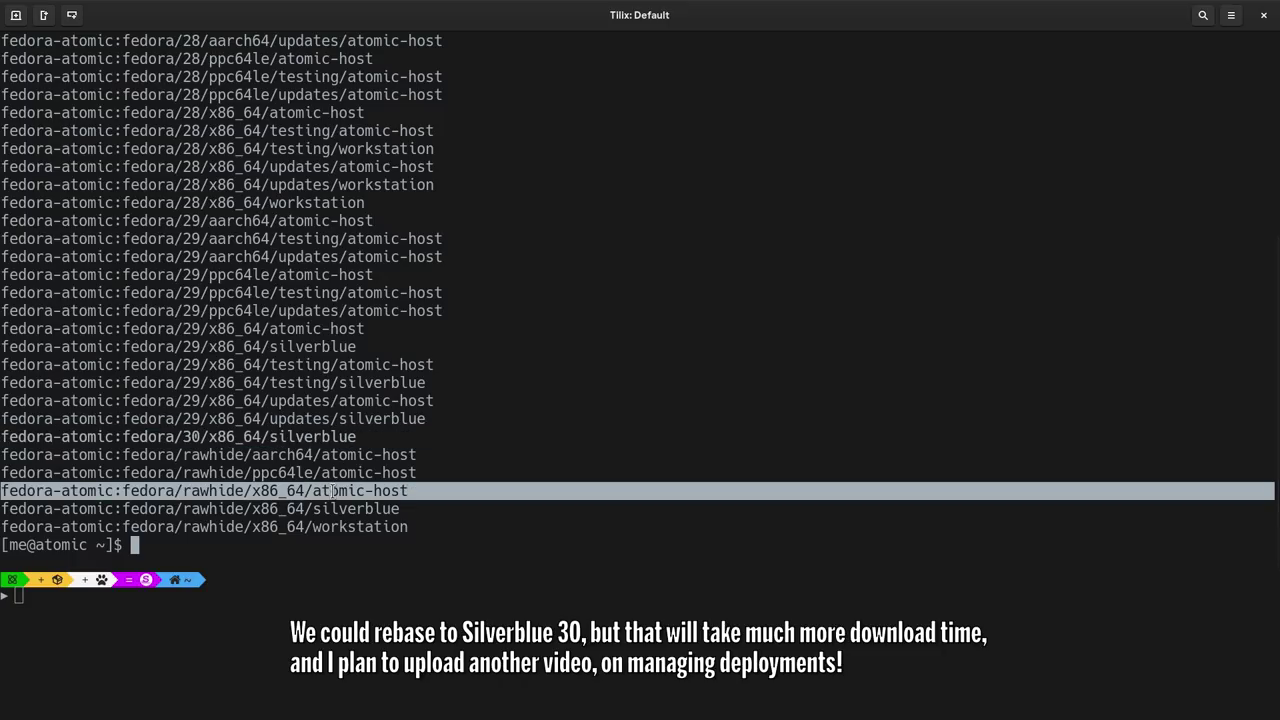
right_click(331, 491)
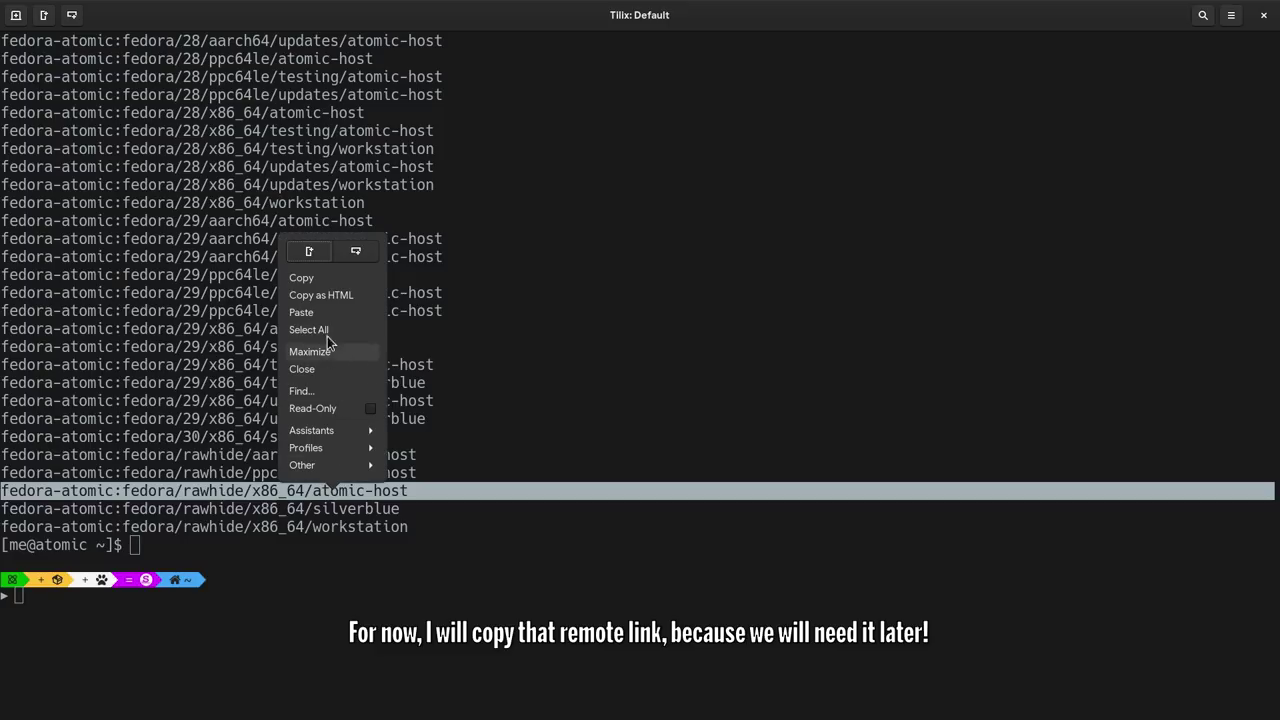
left_click(325, 276)
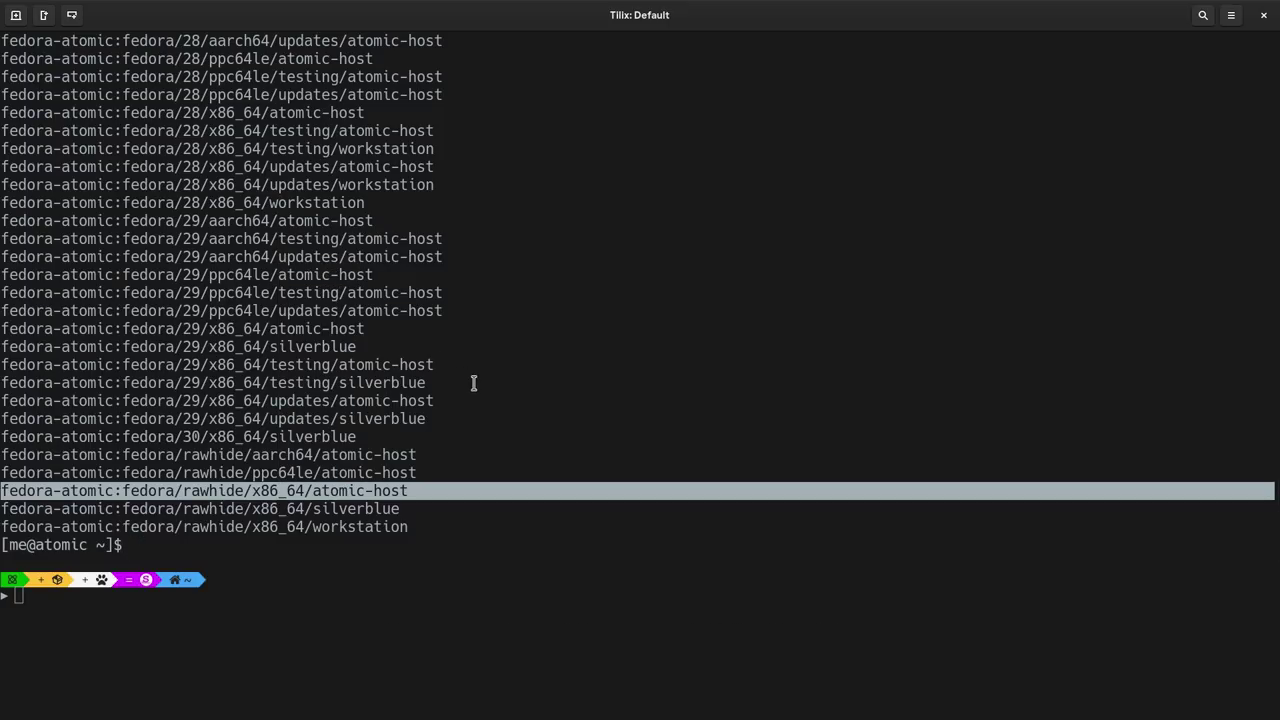
- Import /etc/pki/rpm-gpg/RPM-GPG-KEY-fedora-30-primary into the fedora-atomic remote via sudo ostree remote gpg-import
type("sudo ostree")
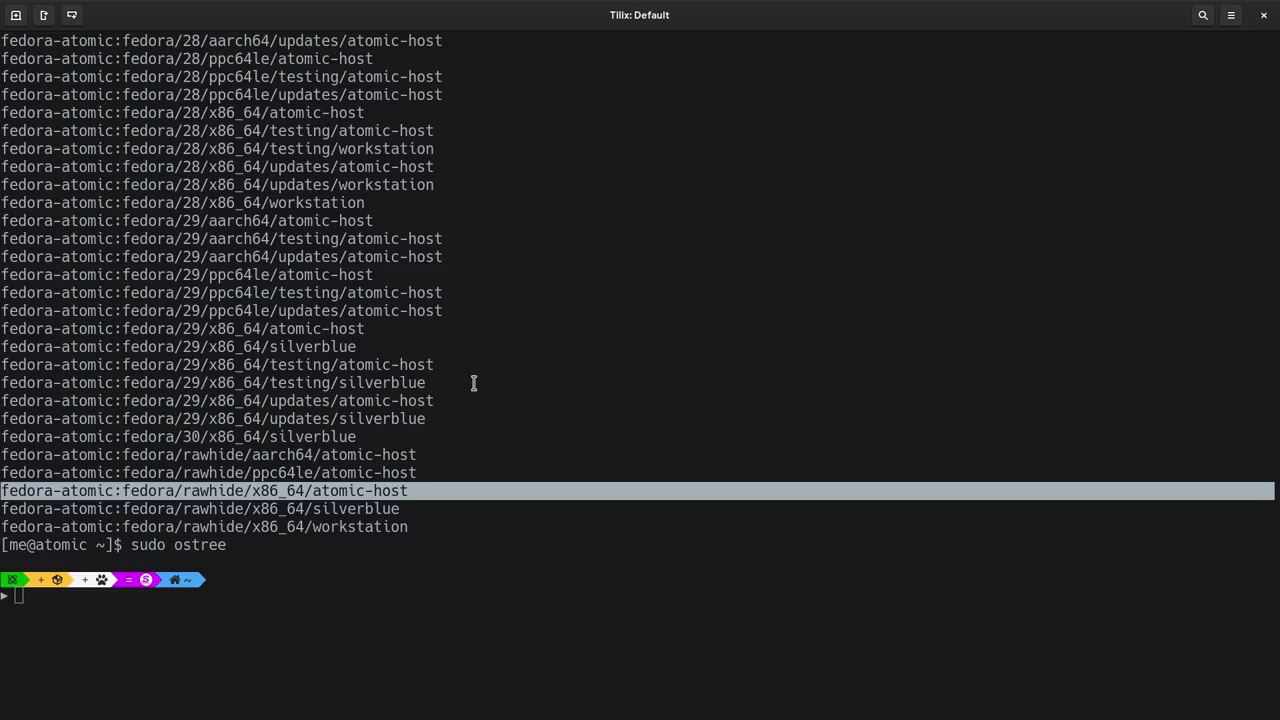
type(" remote g")
key("Tab")
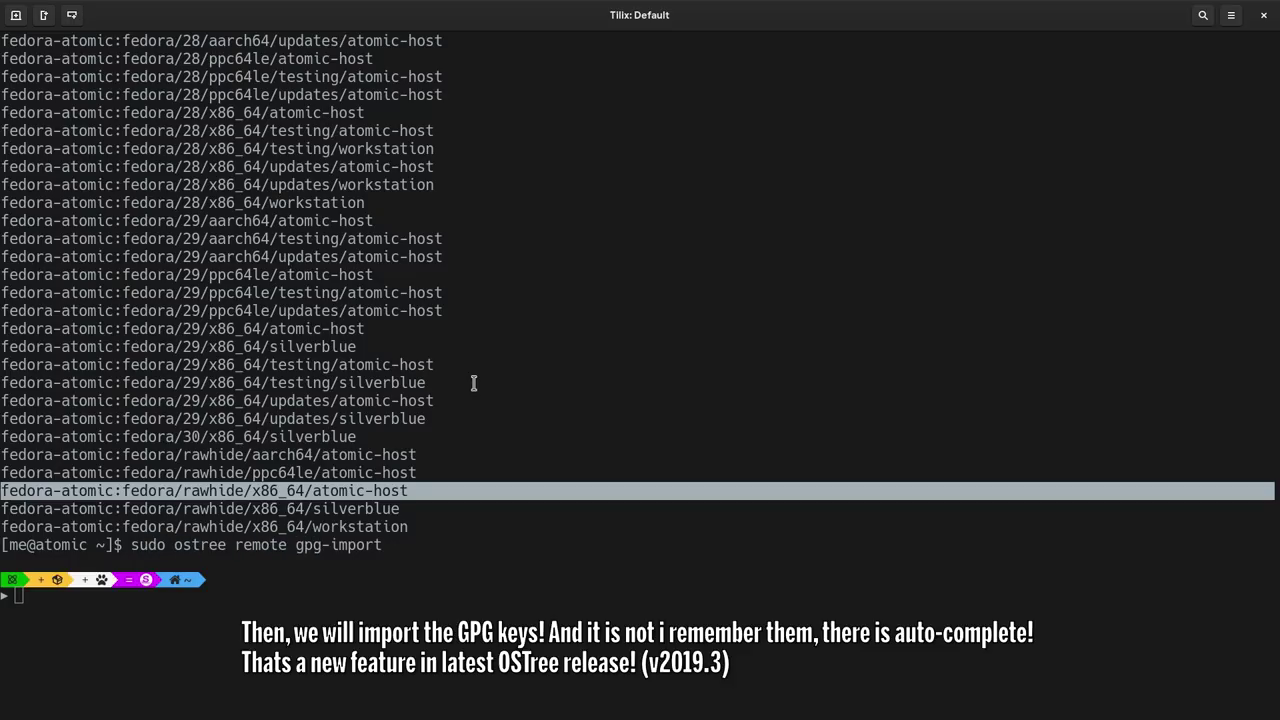
key("Tab")
type("-k /etc/")
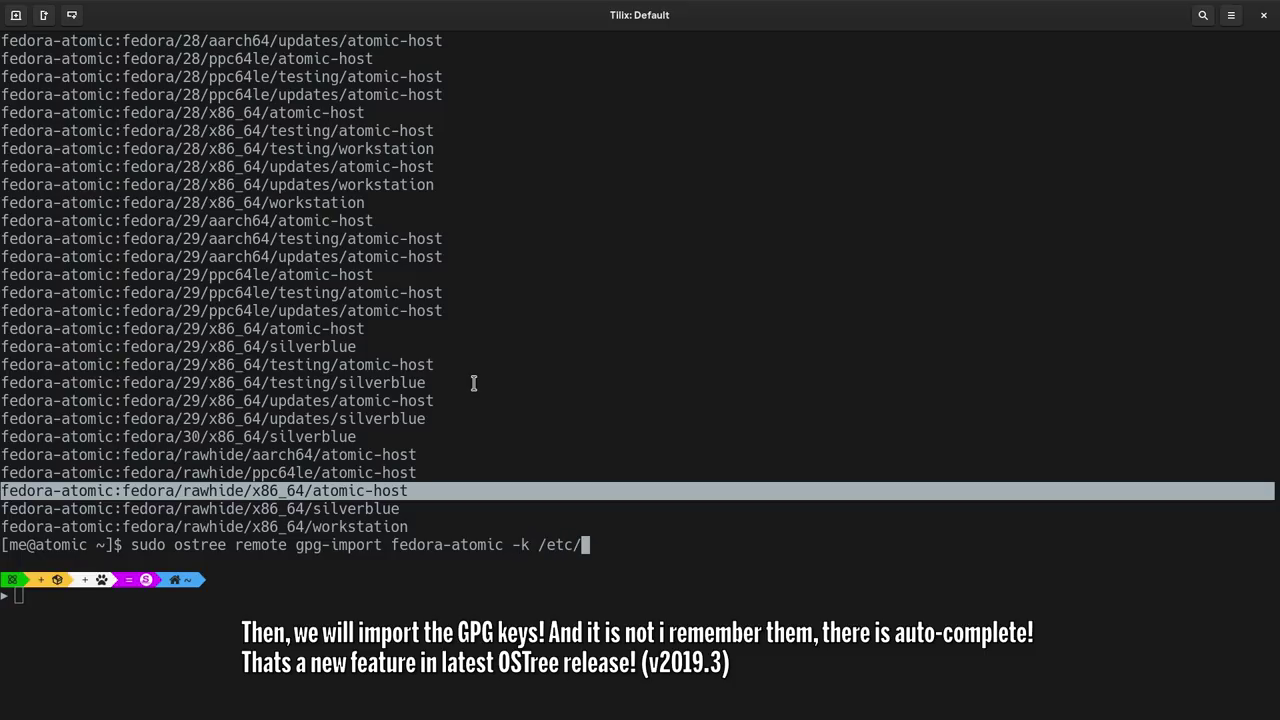
type("pki/rp")
key("Tab")
type("/R")
key("Tab")
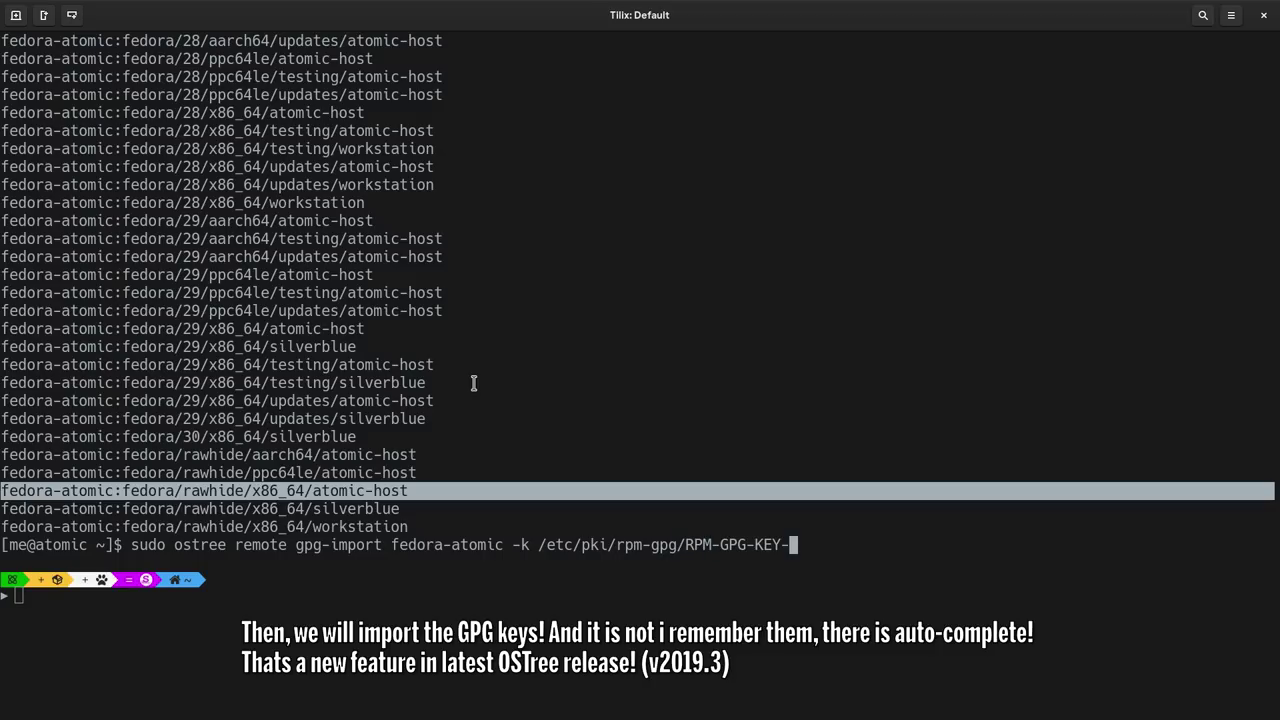
type("fed")
key("Tab")
type("30-")
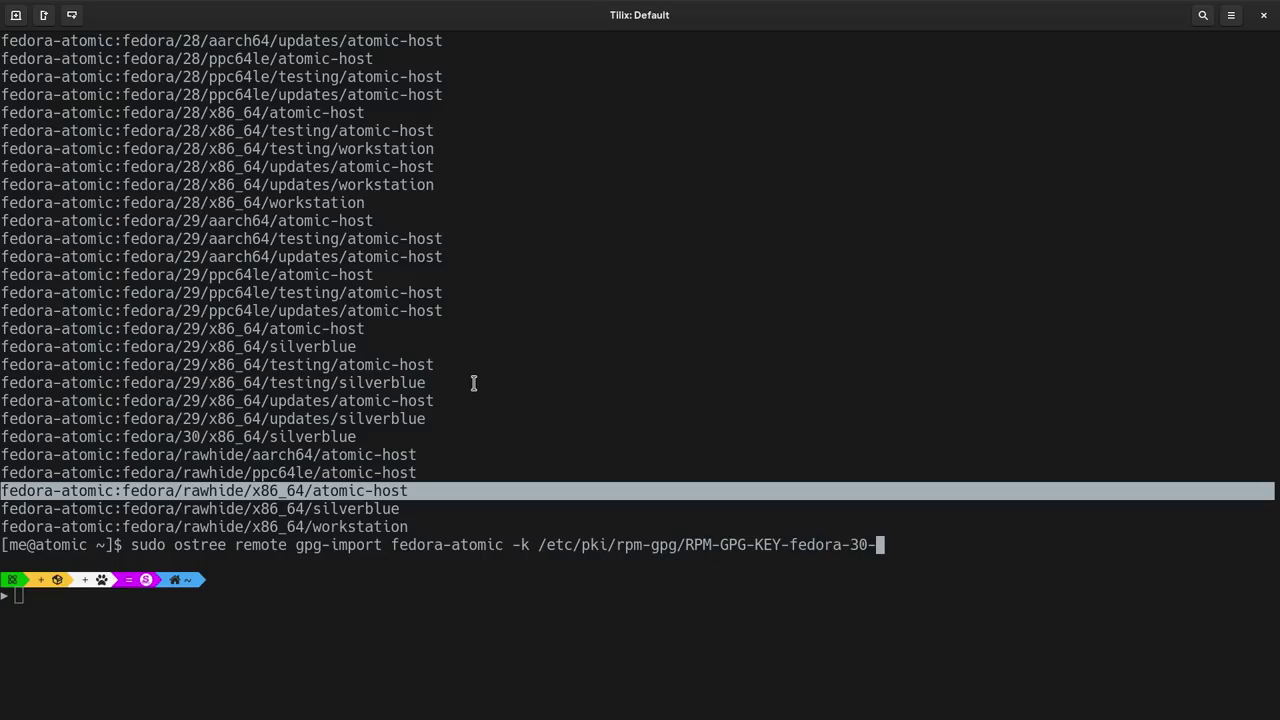
type("pr")
key("Tab")
key("Return")
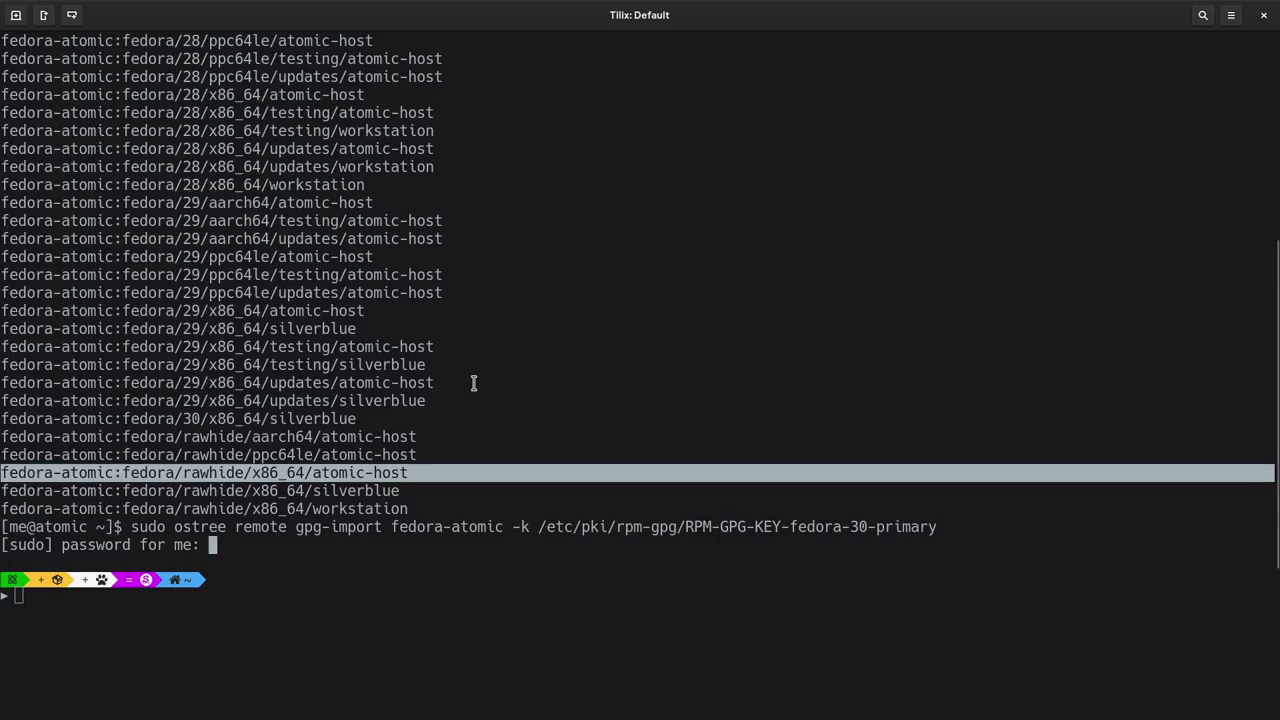
key("Return")
- Run rpm-ostree rebase with the pasted fedora/rawhide/x86_64/atomic-host ref and authenticate
type("rpm-")
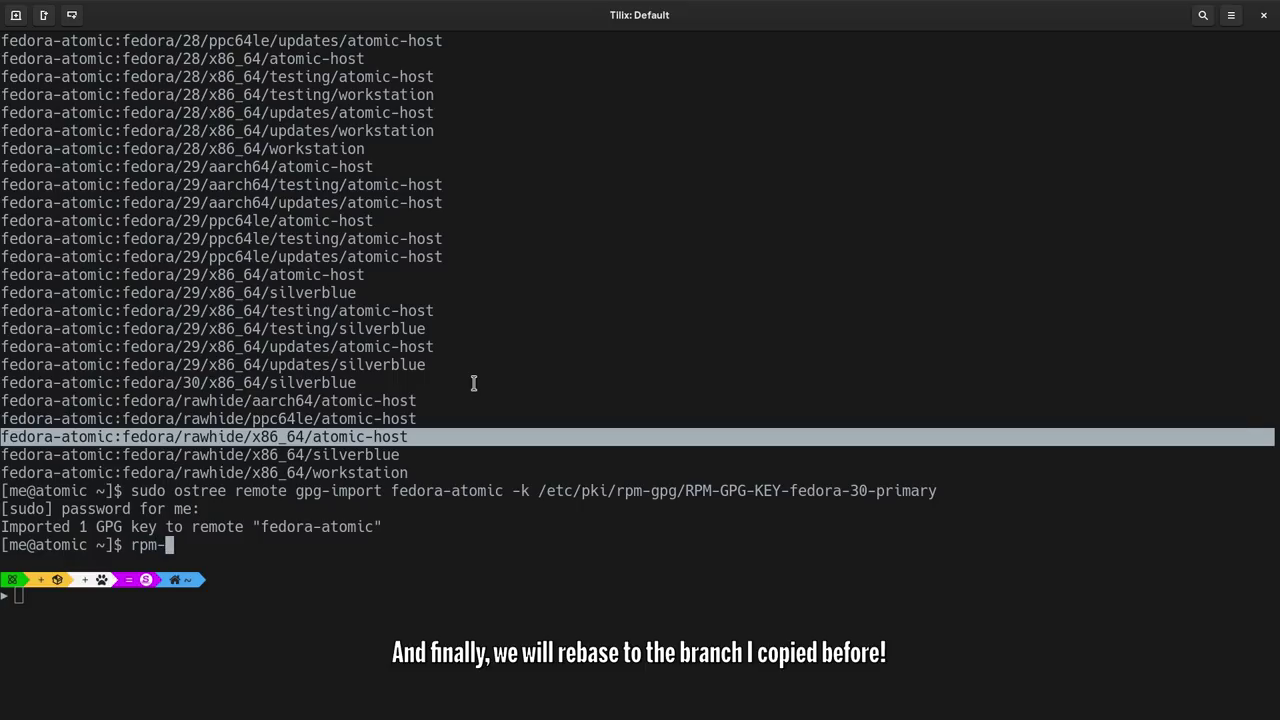
type("ostree rebase")
right_click(474, 384)
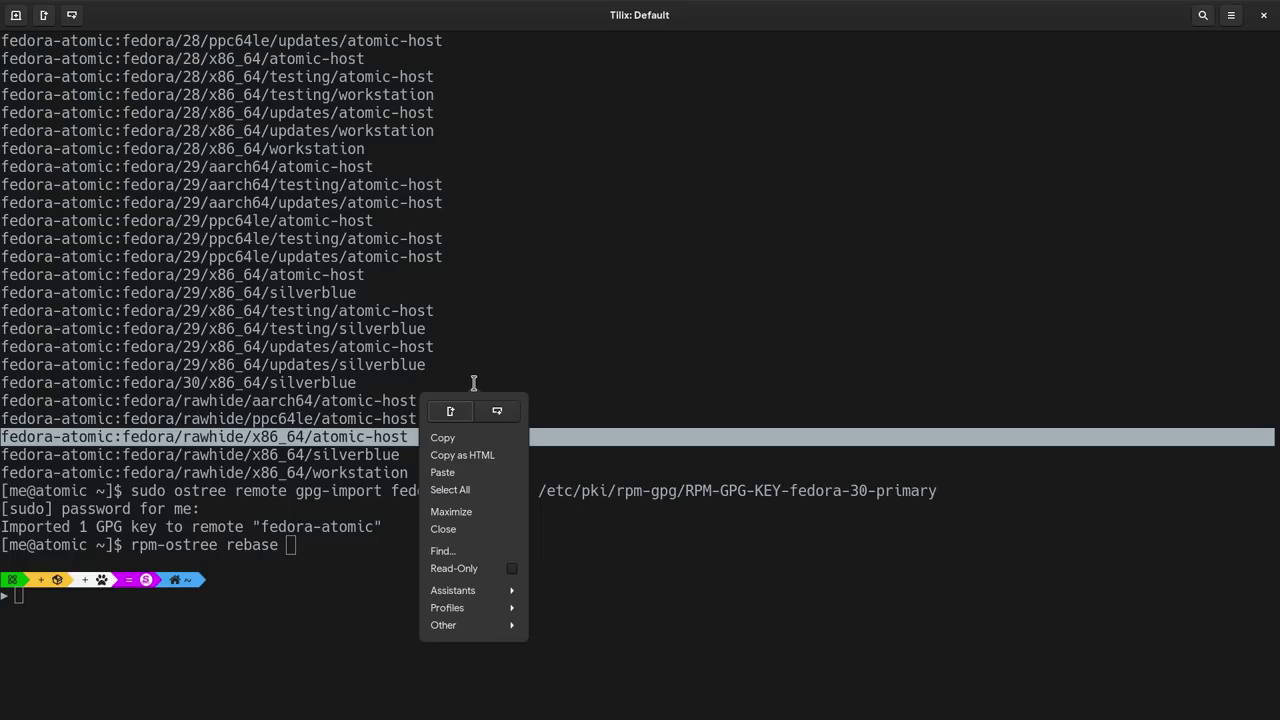
left_click(463, 469)
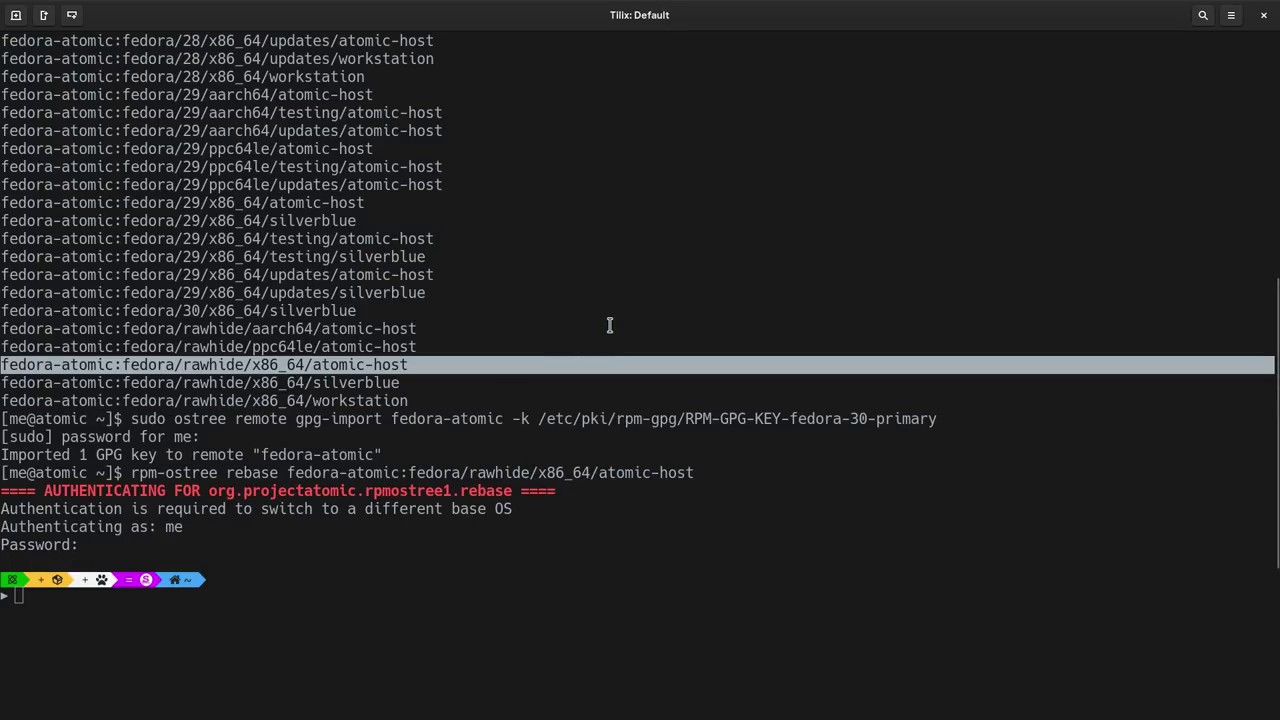
key("Return")
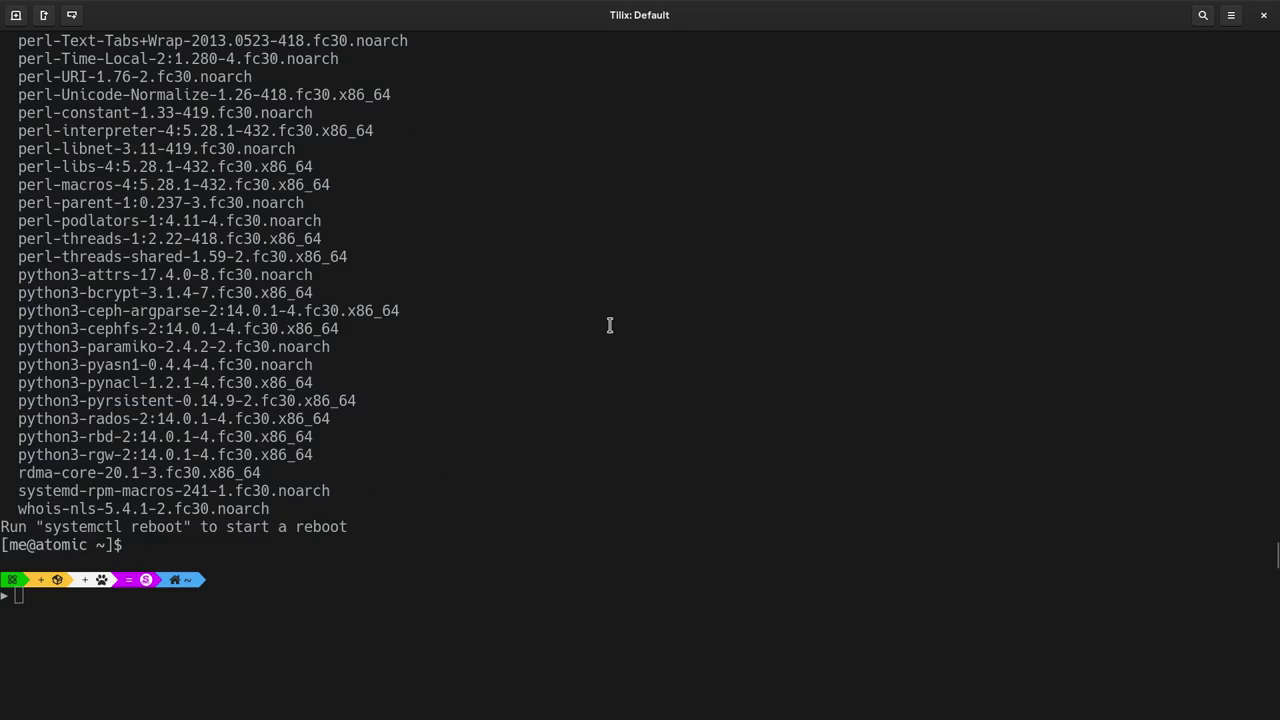
- Scroll through the rebase's upgraded, removed and added package lists
scroll(510, 318, "up", 3)
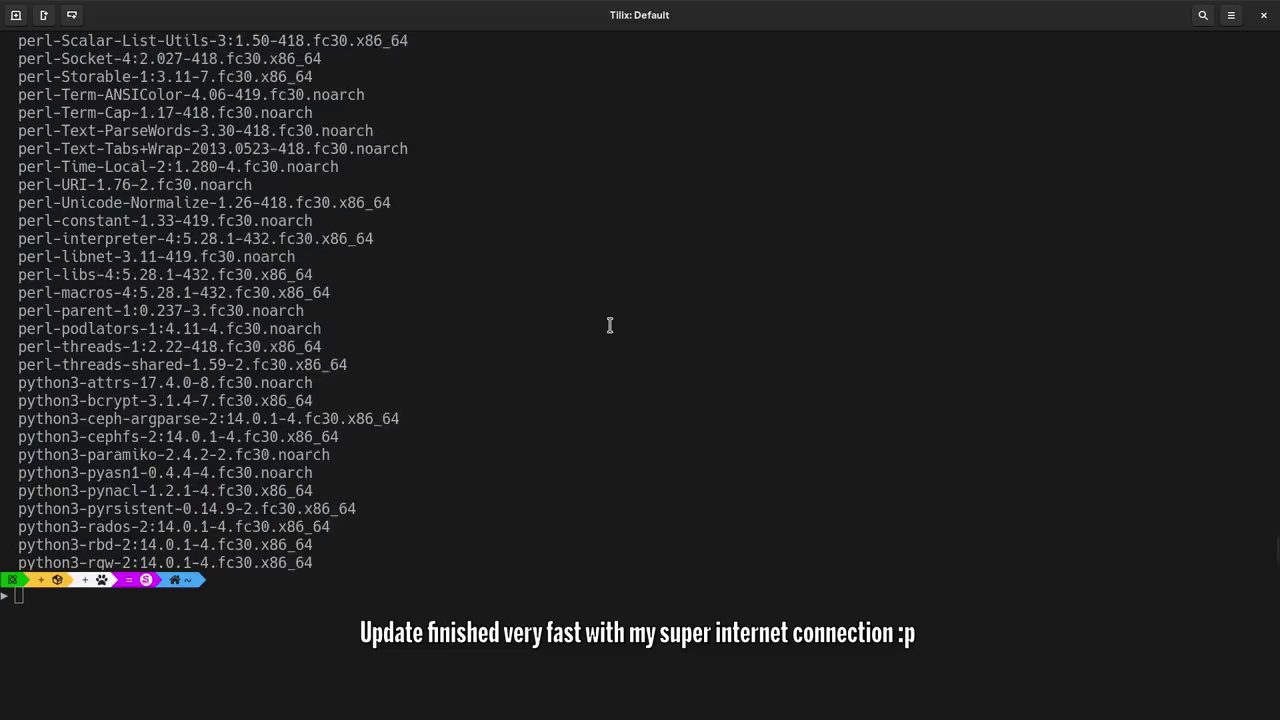
scroll(337, 289, "up", 20)
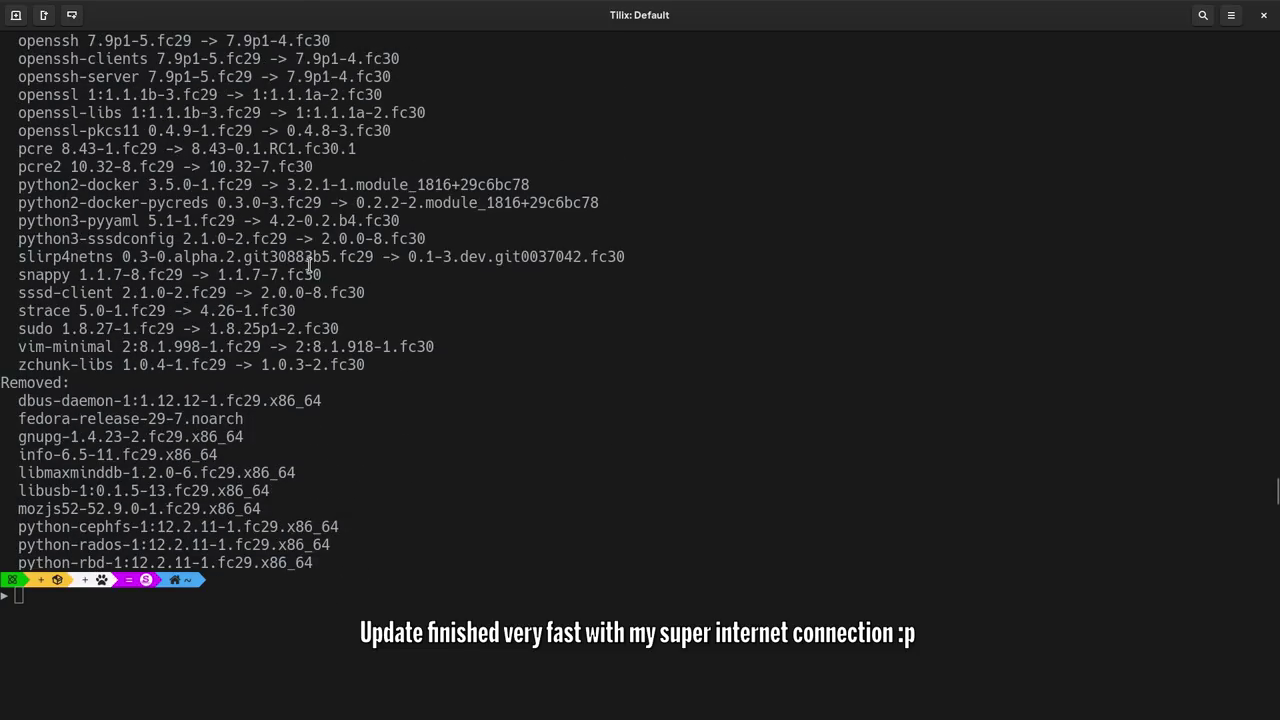
scroll(297, 254, "down", 1)
scroll(297, 254, "down", 1)
scroll(234, 260, "up", 4)
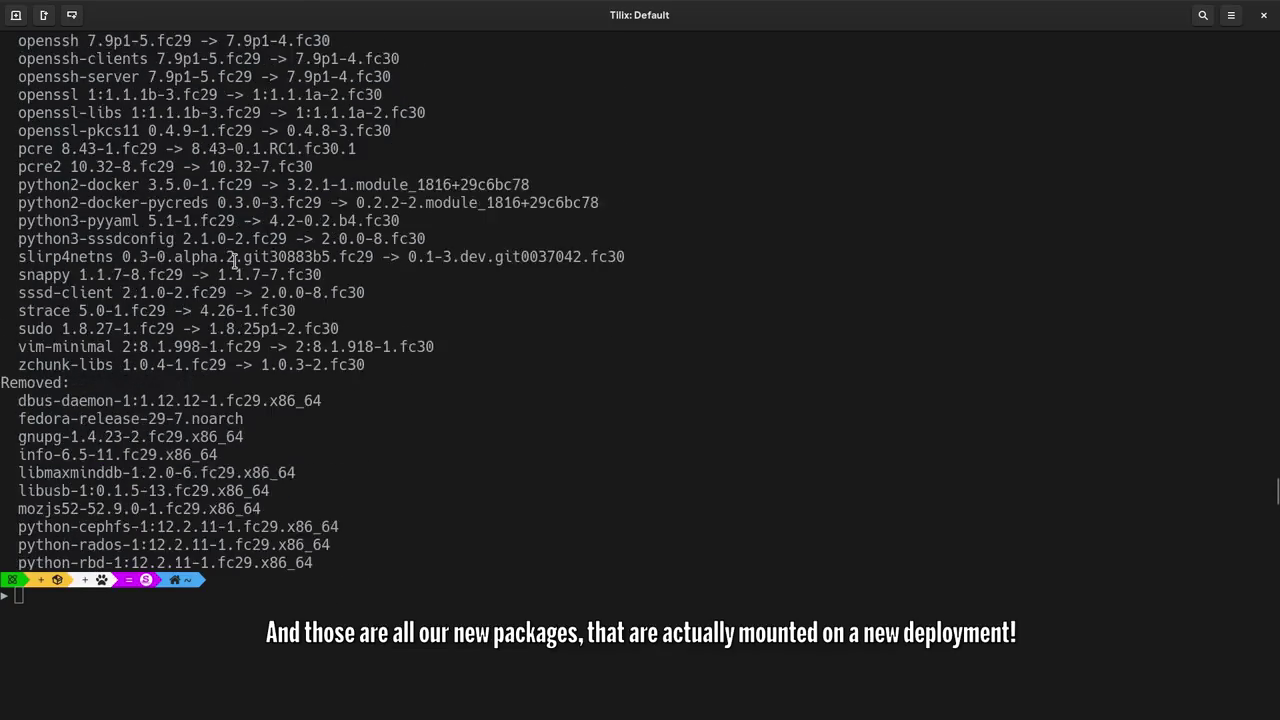
scroll(234, 260, "down", 8)
scroll(234, 260, "down", 18)
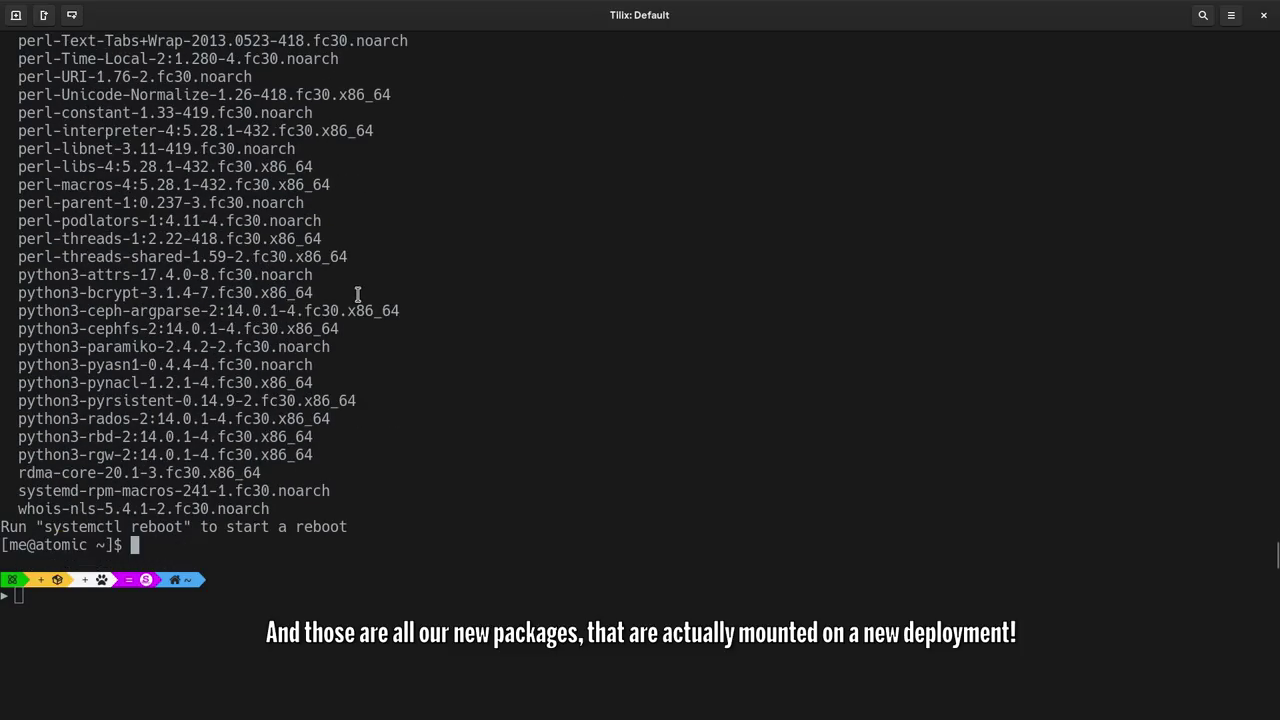
- Clear the screen and run rpm-ostree status, highlighting the booted Fedora 29 and pending Rawhide deployments
type("reset")
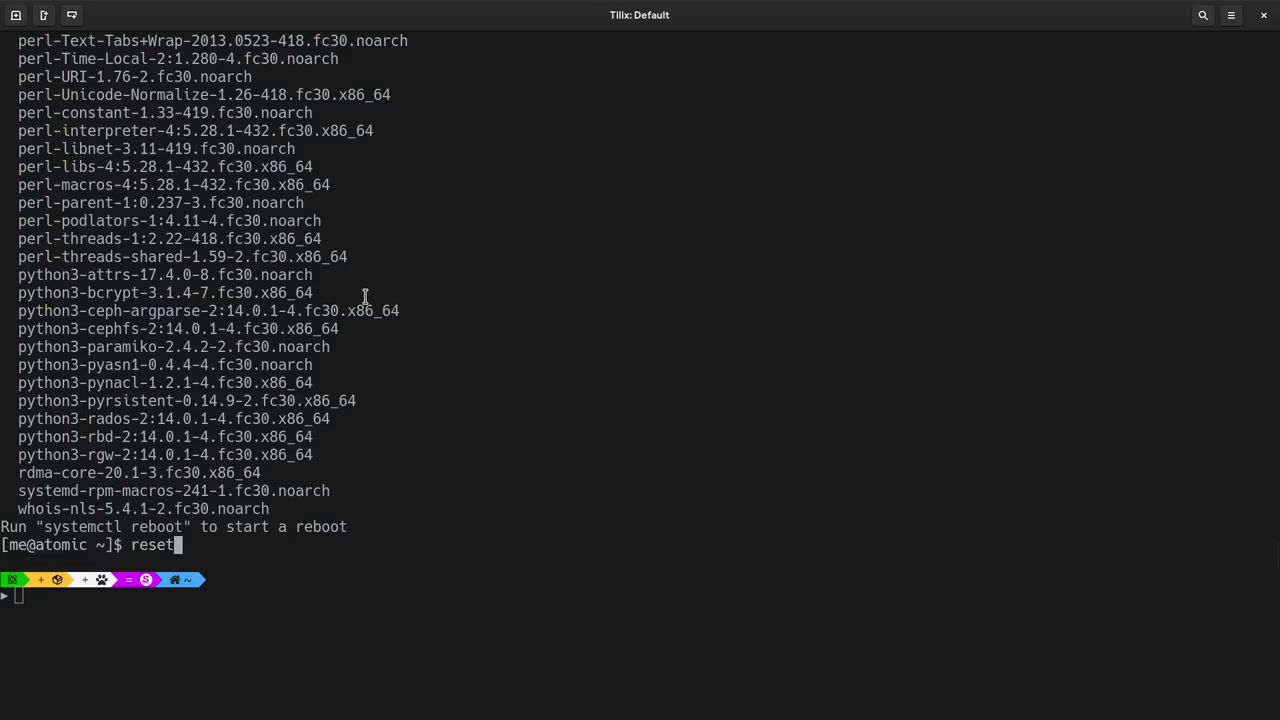
key("Return")
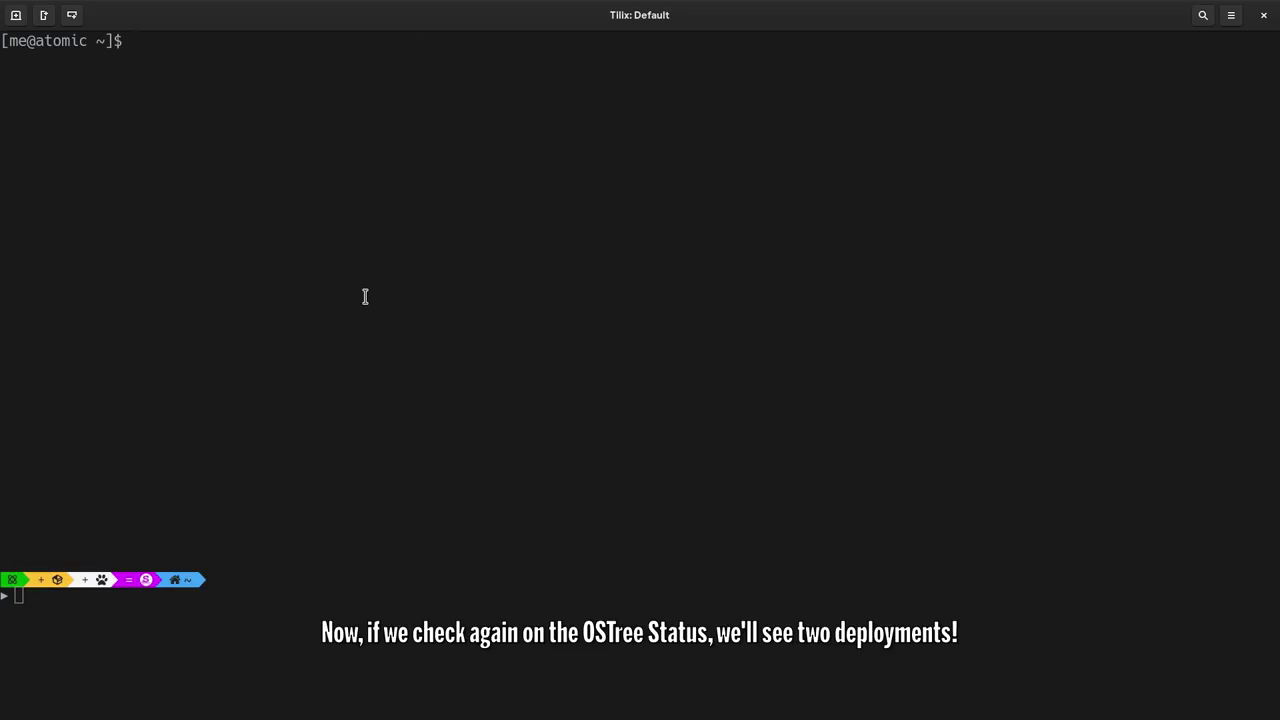
type("rpm-ostree status")
key("Return")
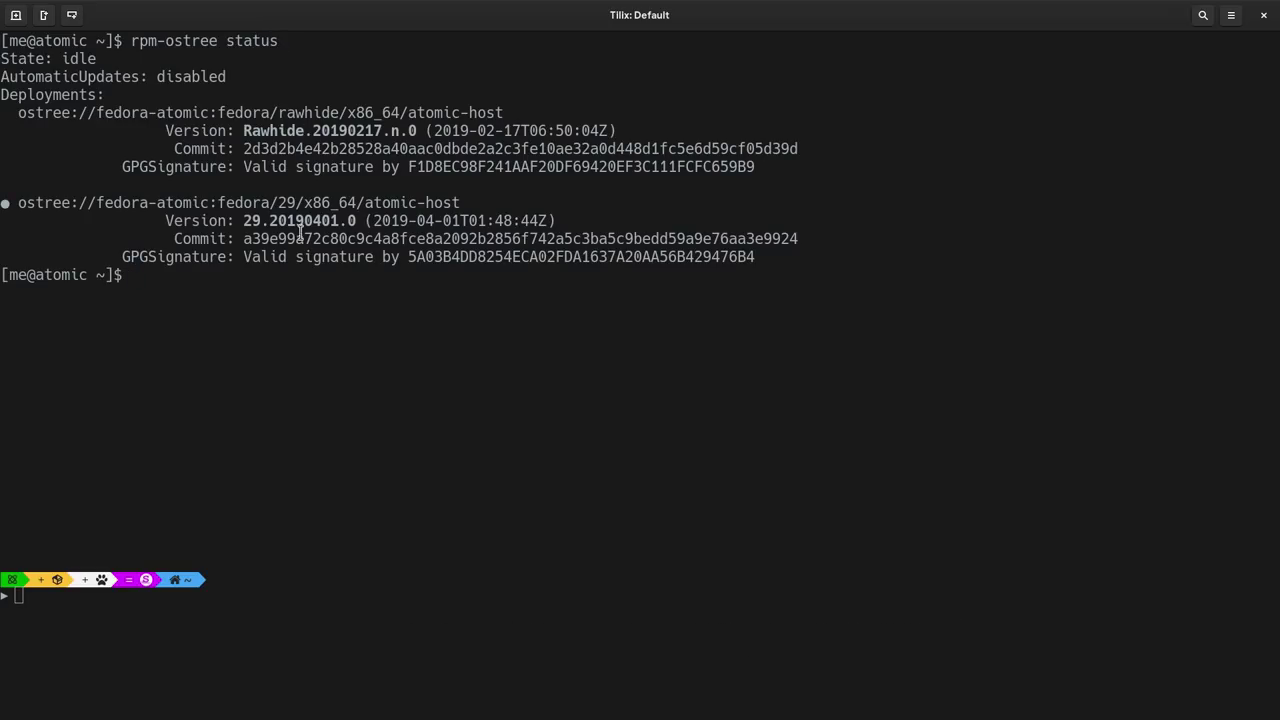
triple_click(283, 205)
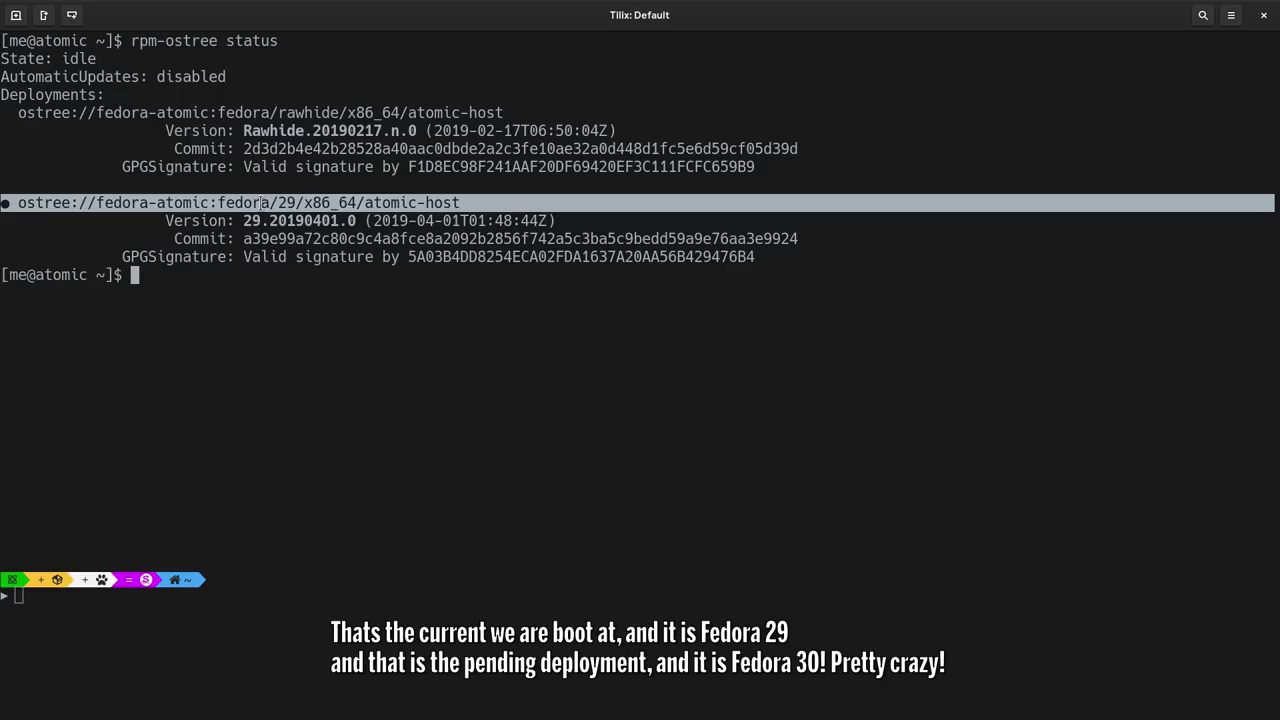
triple_click(319, 112)
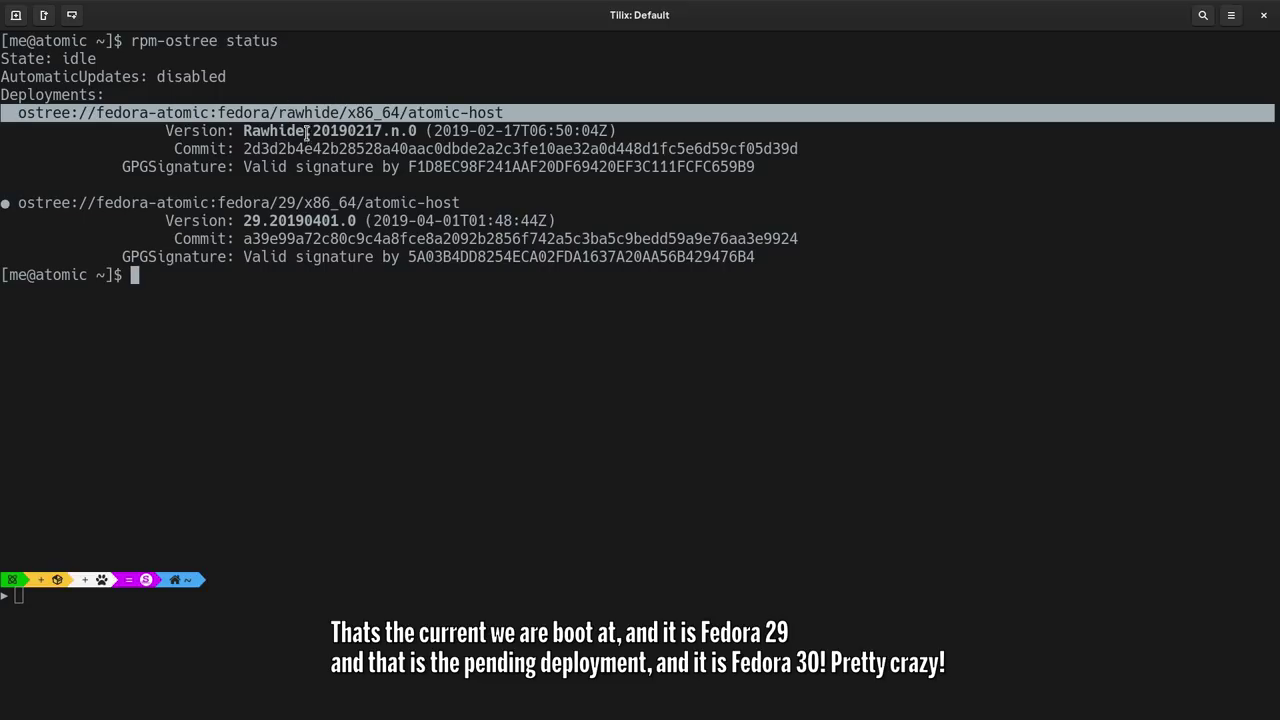
key("super")
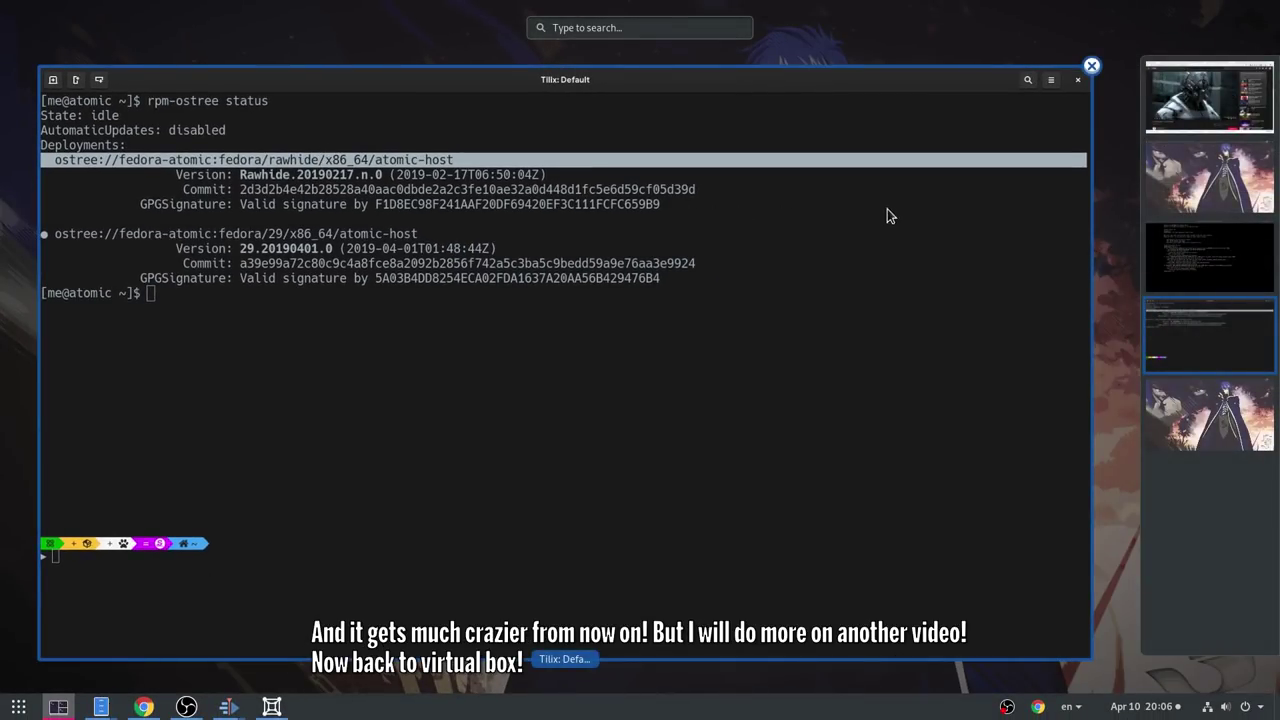
- In the atomic VM's console, check rpm-ostree status and reboot with systemctl reboot
left_click(1168, 260)
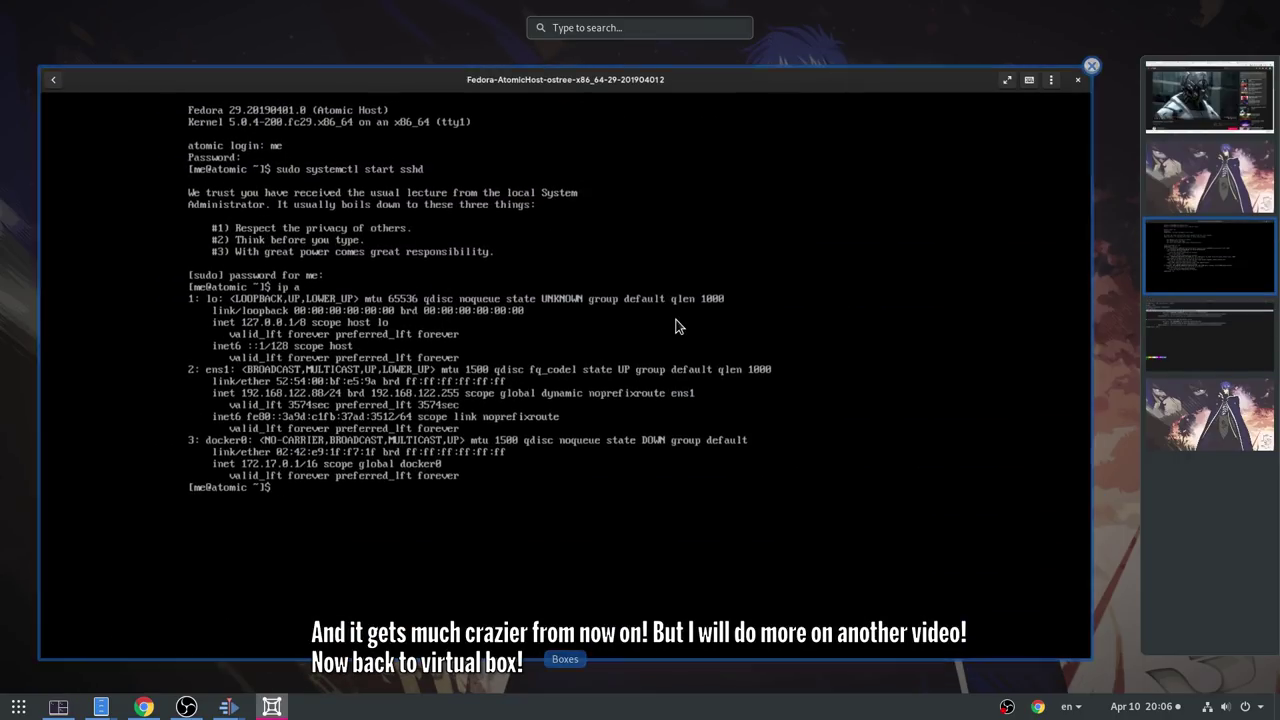
left_click(677, 321)
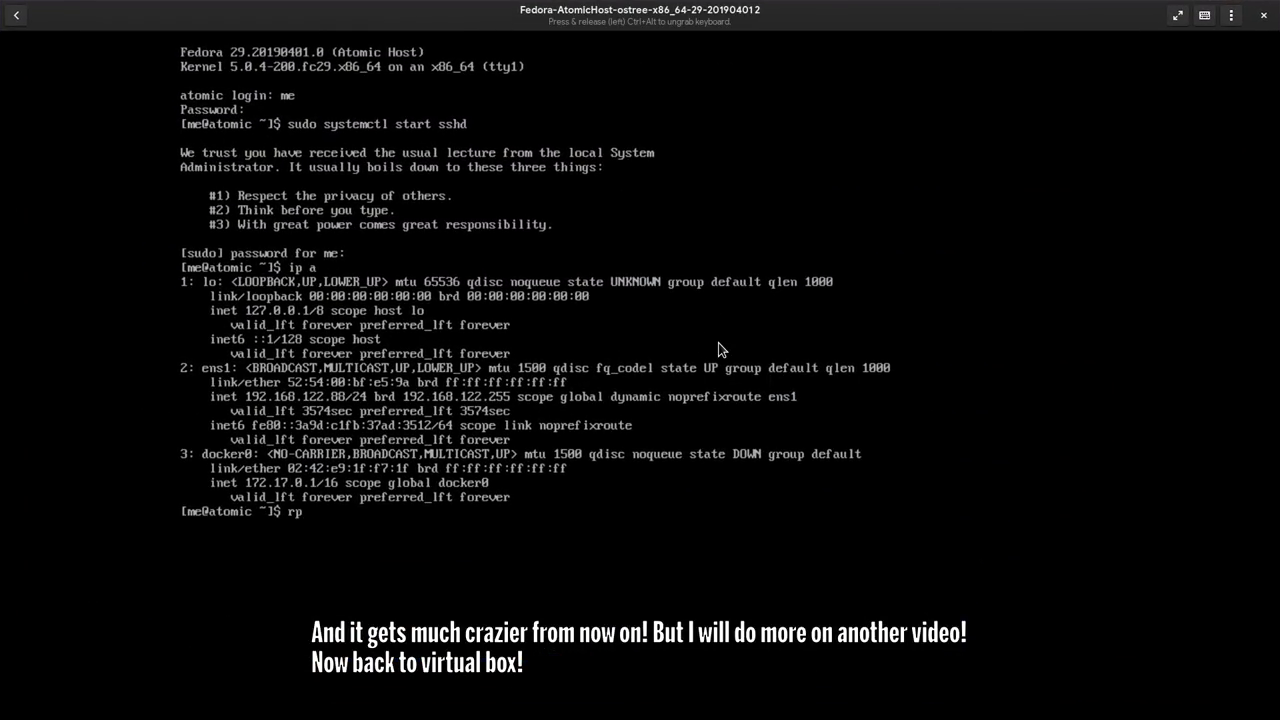
type("rpm-ostree status")
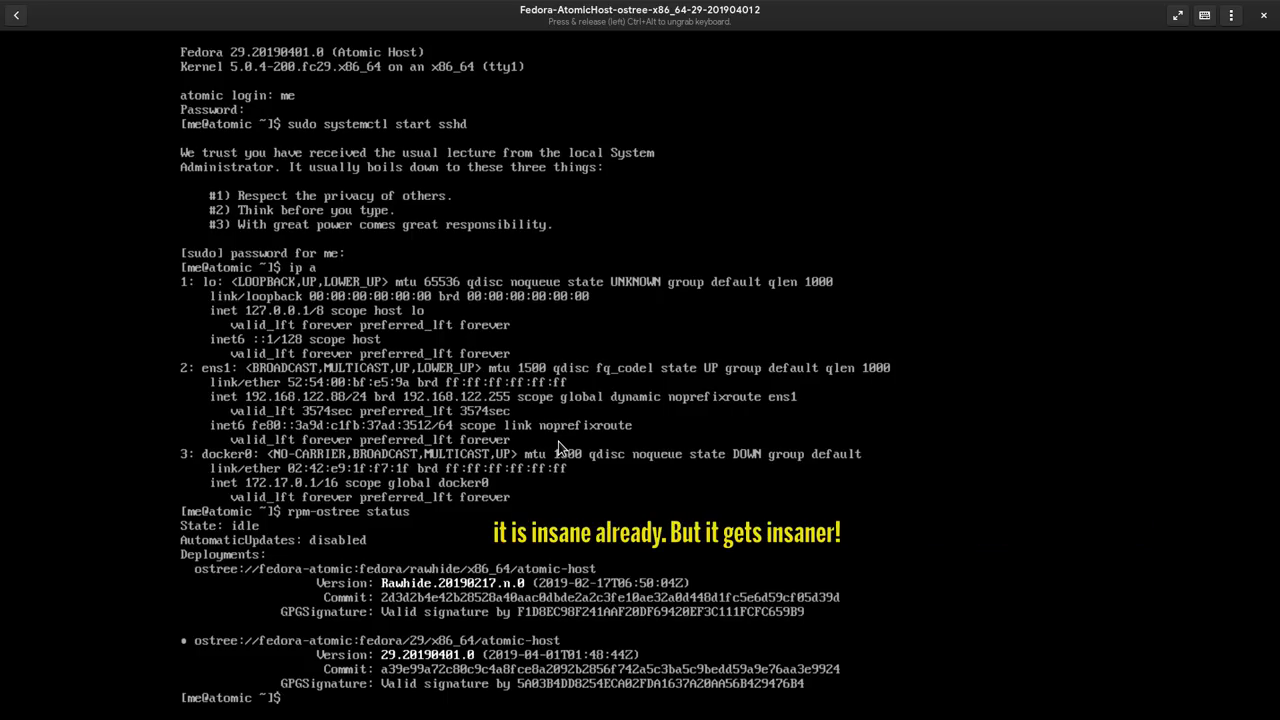
type("temctl reboot")
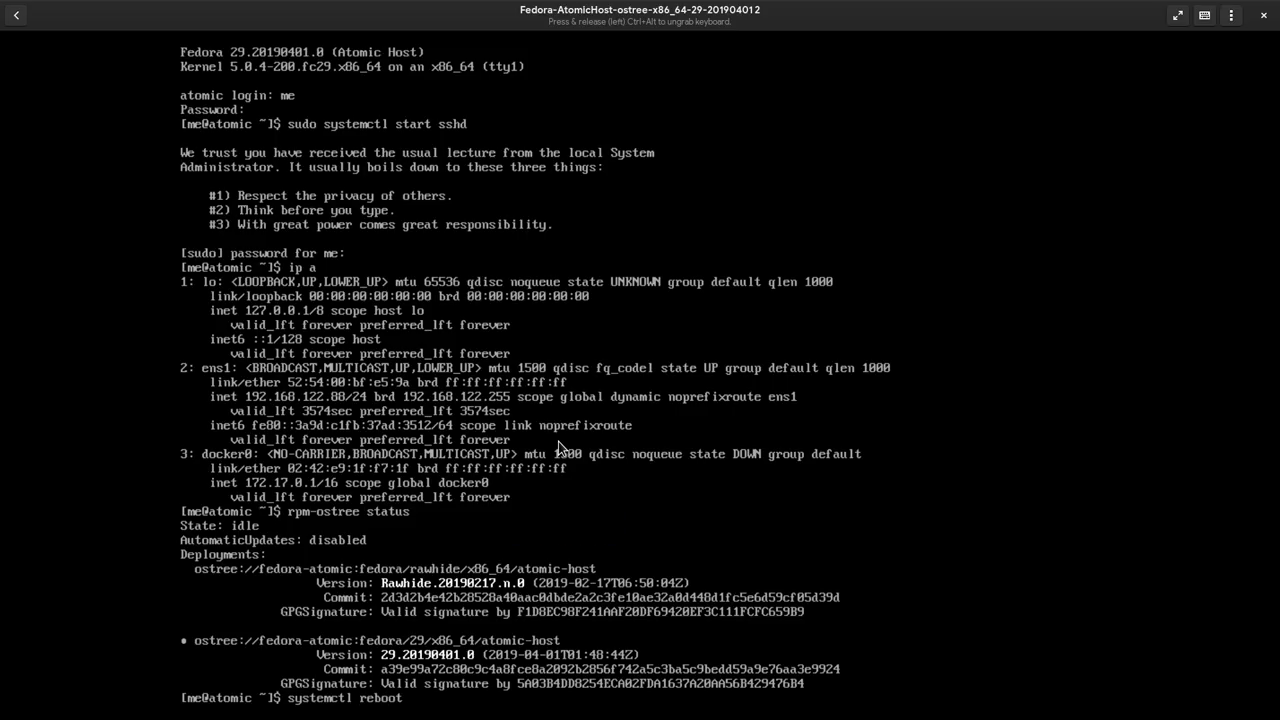
key("Return")
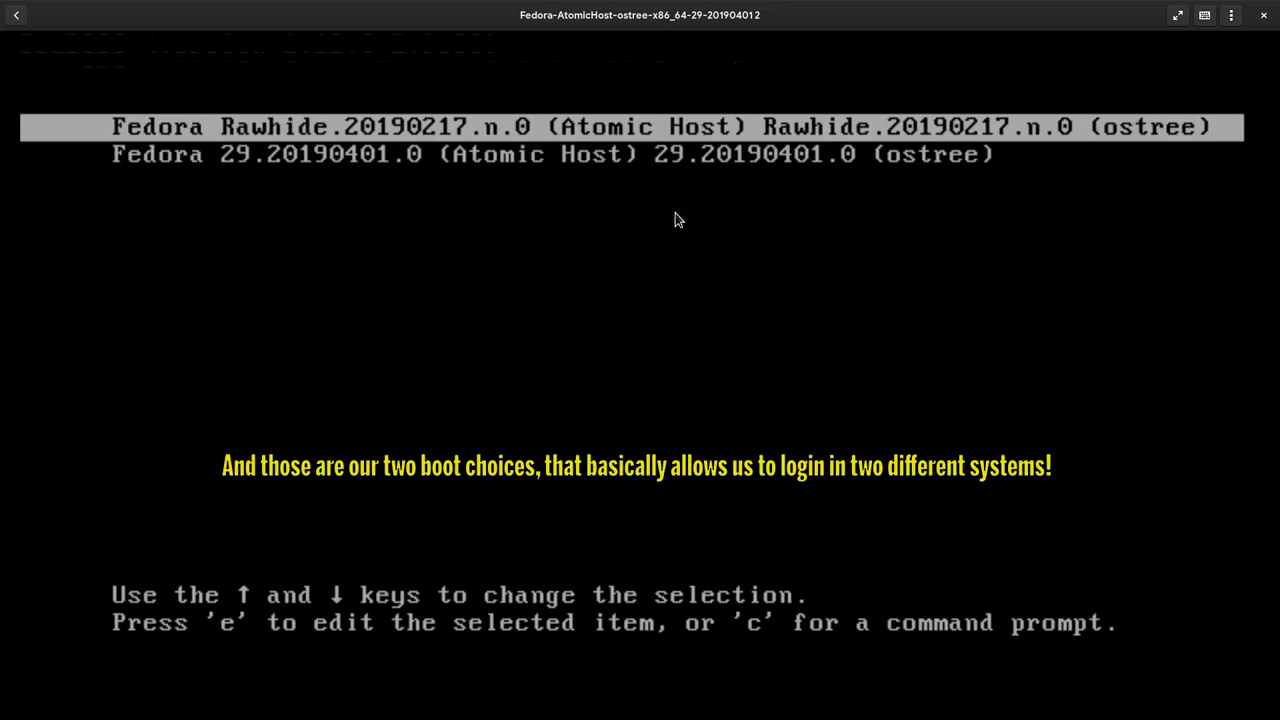
- Select the Fedora Rawhide.20190217.n.0 entry in the GRUB boot menu and boot it
key("Down")
key("Up")
key("Down")
key("Up")
key("Down")
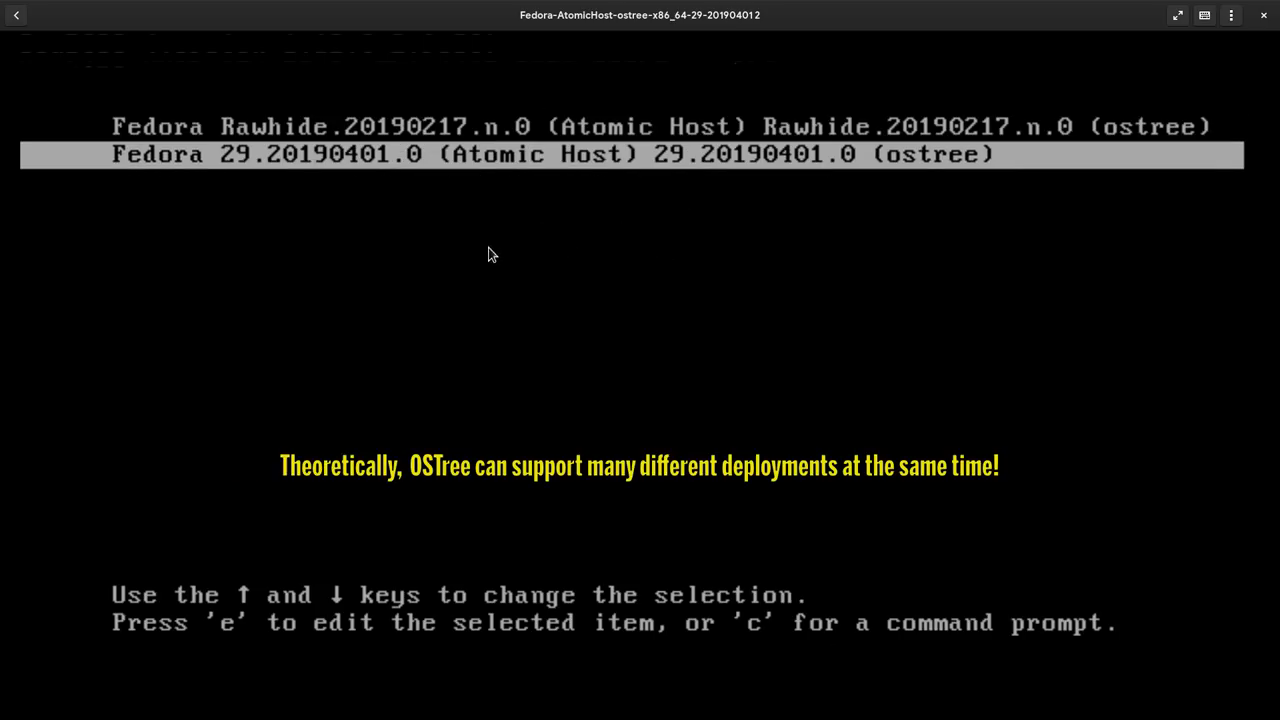
key("Up")
key("Down")
key("Up")
key("Down")
key("Up")
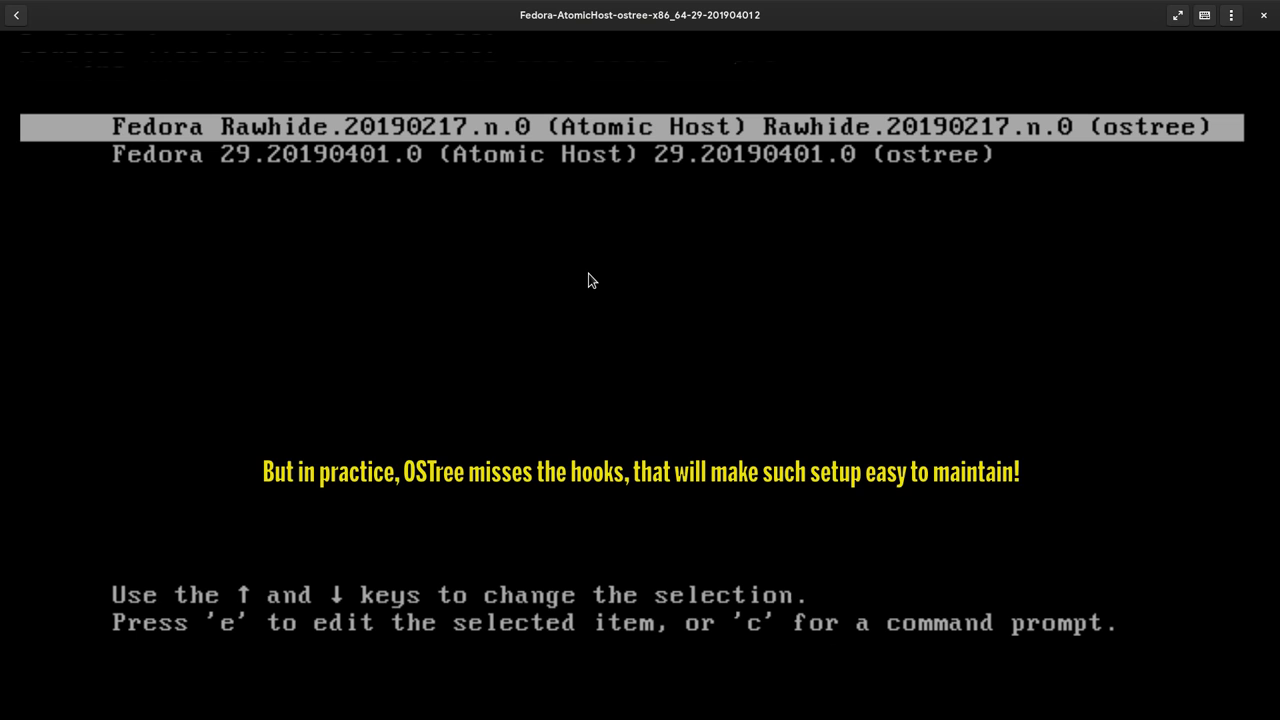
key("Return")
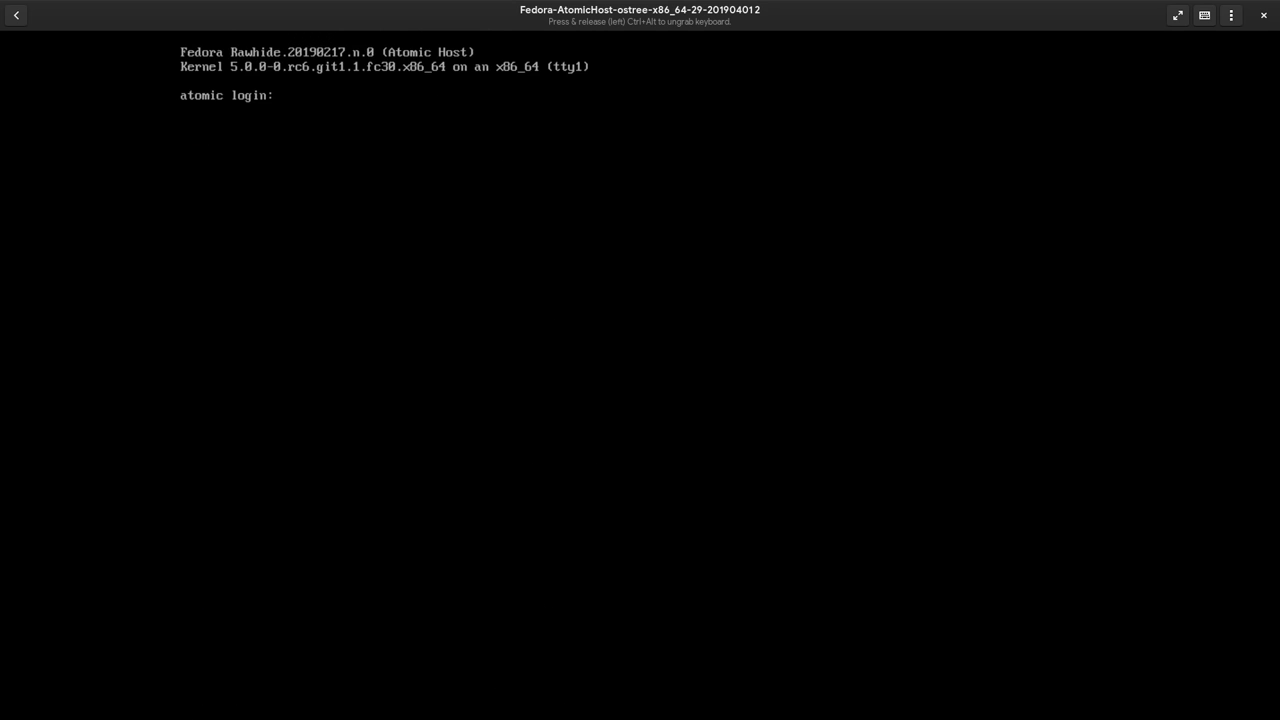
- Release the VM's keyboard grab and return to the Tilix terminal window
key("ctrl+alt")
key("super")
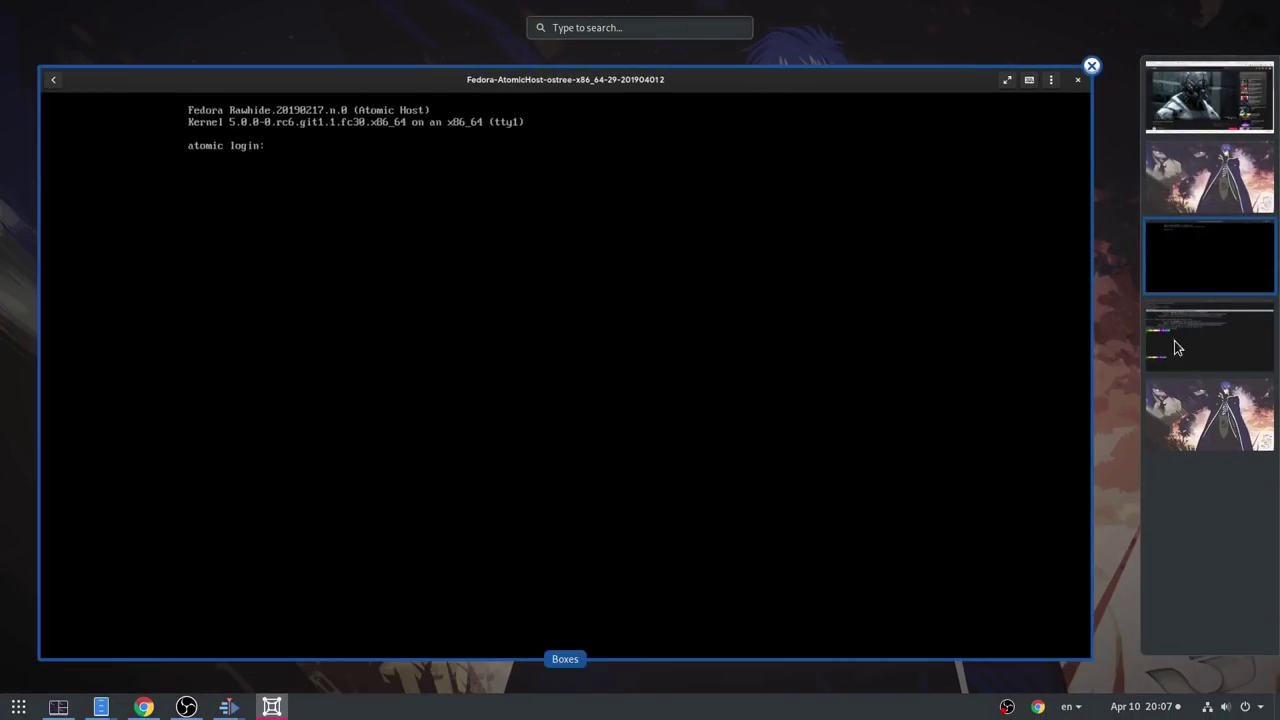
left_click(1174, 340)
left_click(734, 350)
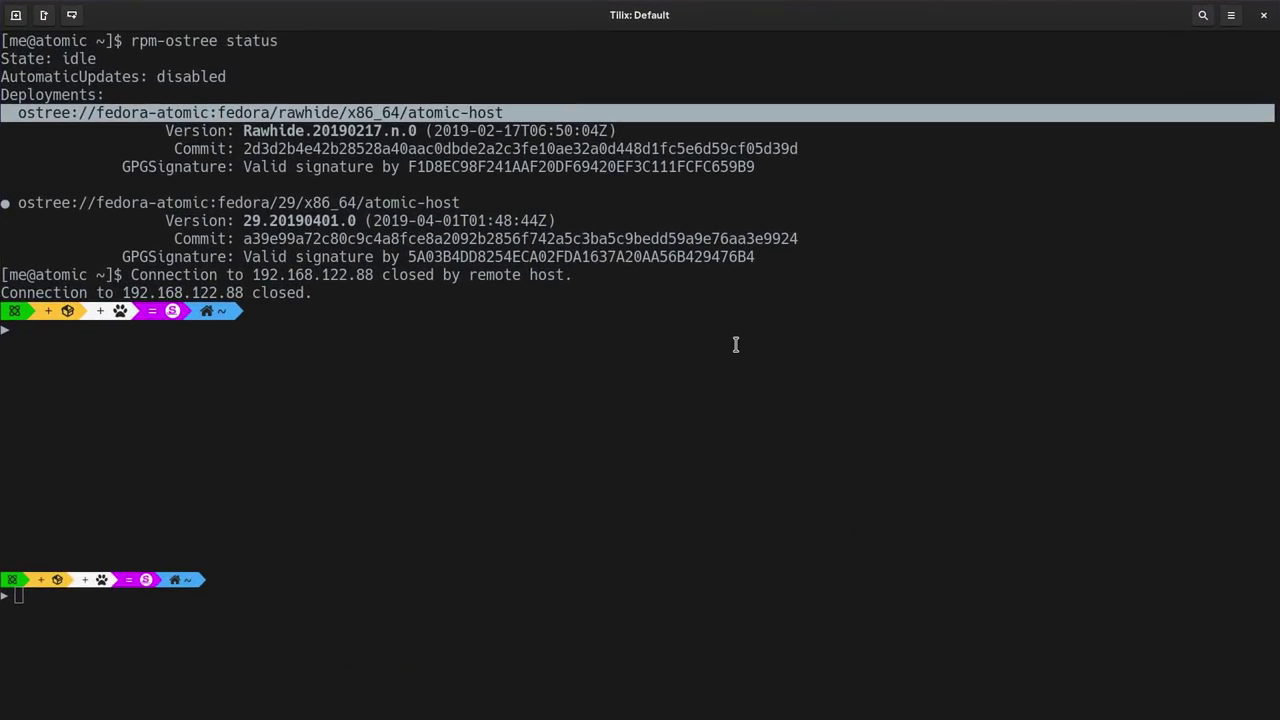
- Rerun the earlier ssh command to 192.168.122.88 and enter the VM password
key("Up")
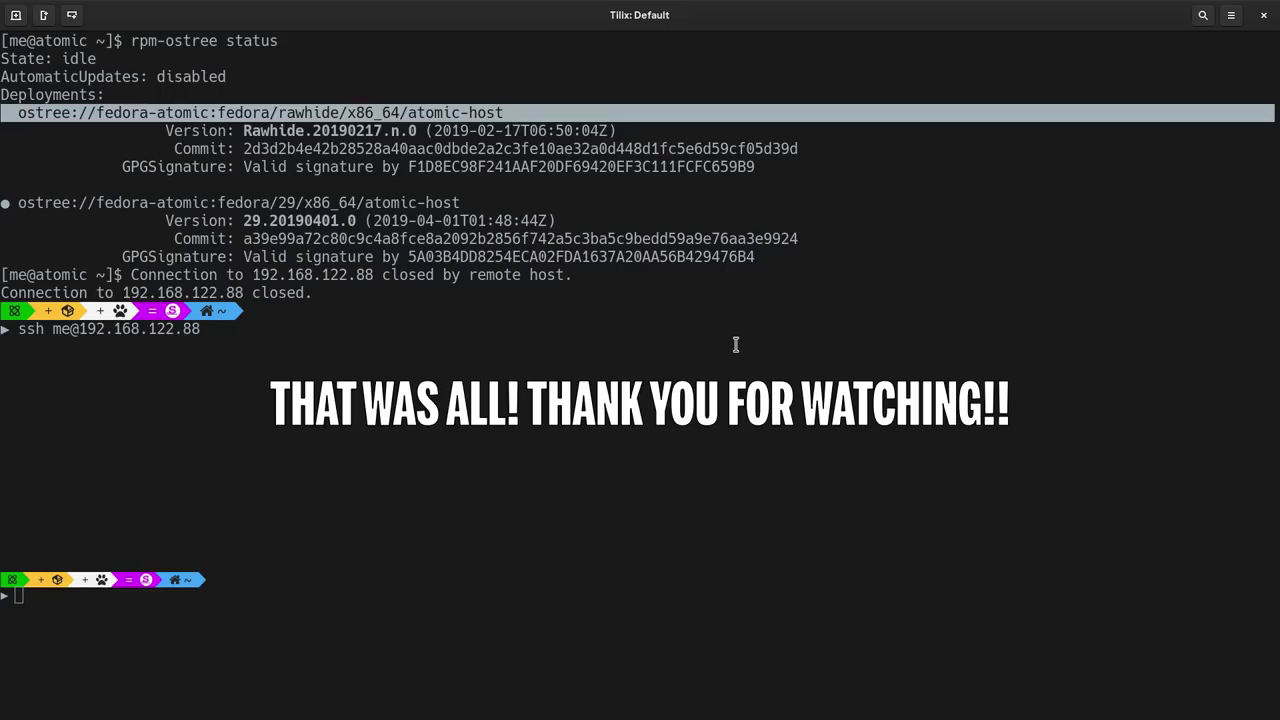
key("Return")
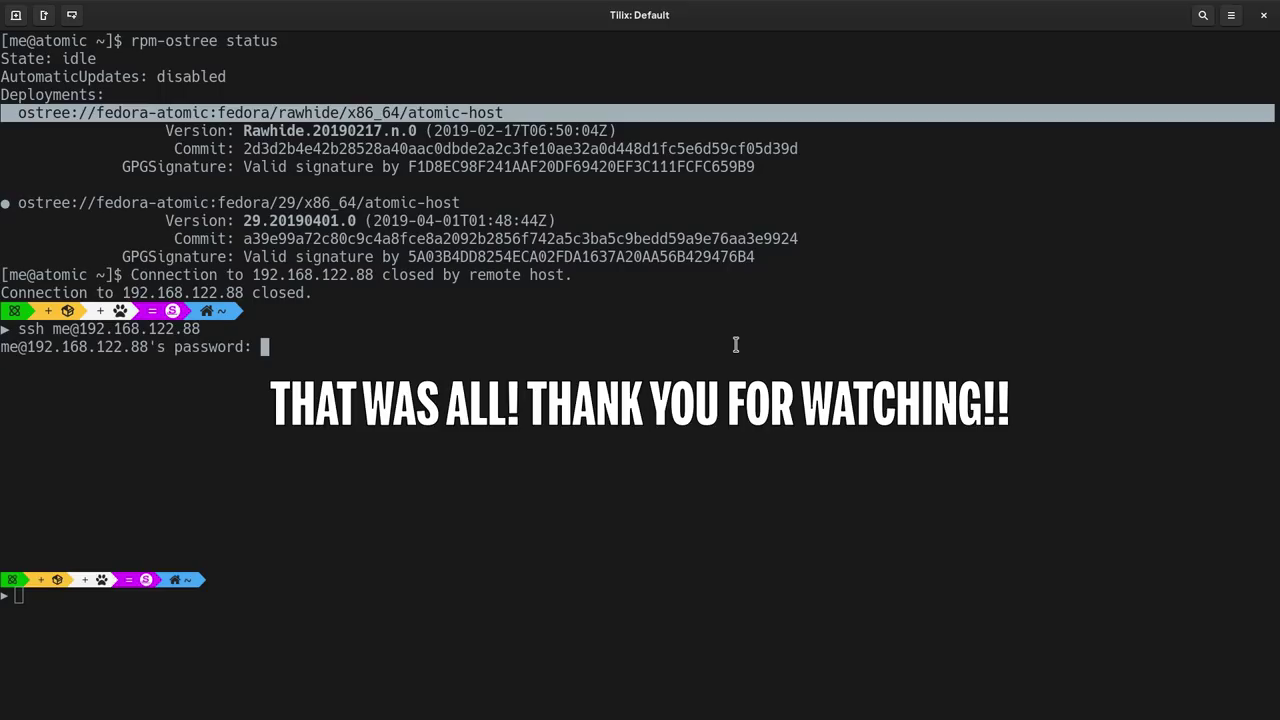
key("Return")
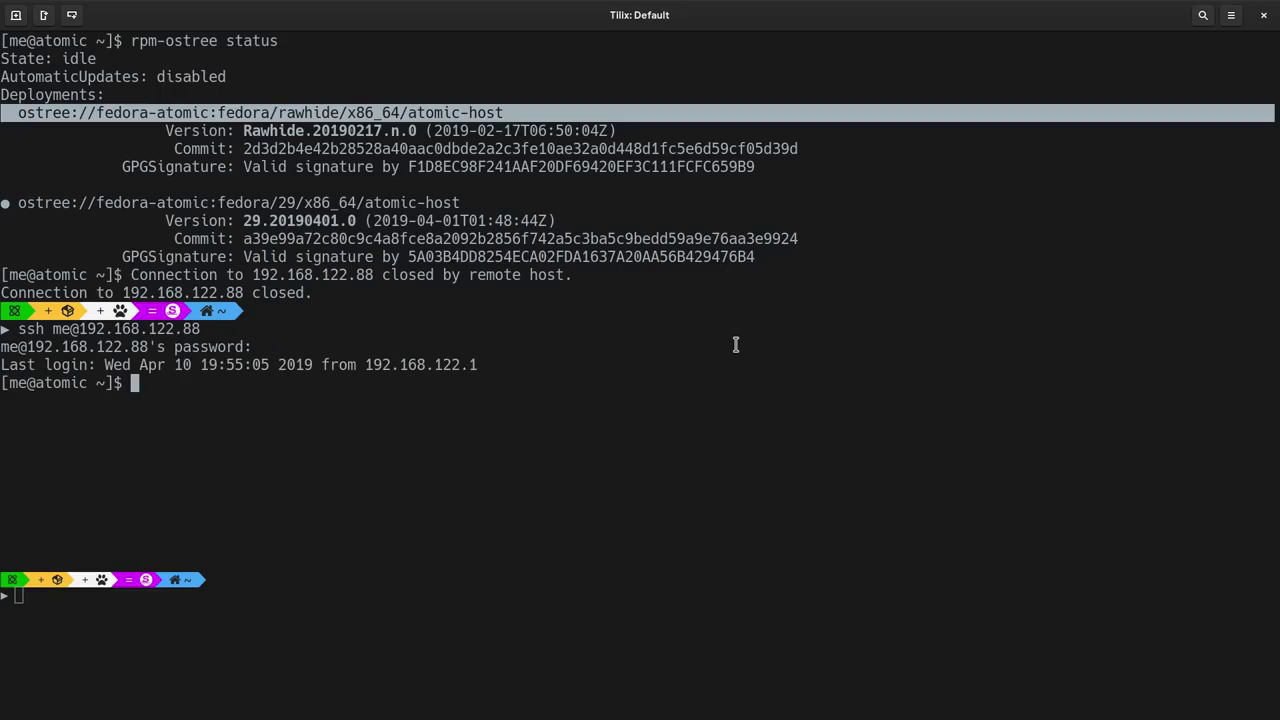
- Clear the terminal and pin deployment 0 using sudo ostree admin pin 0
type("reset")
key("Return")
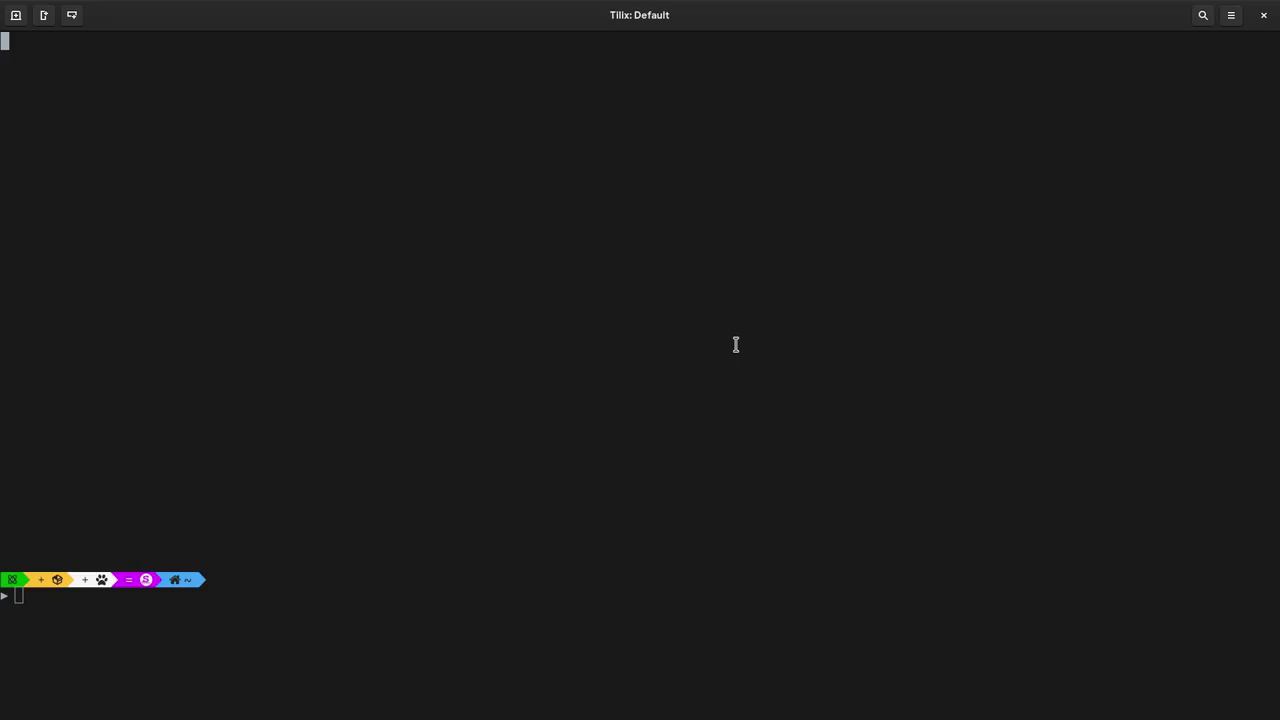
type("os")
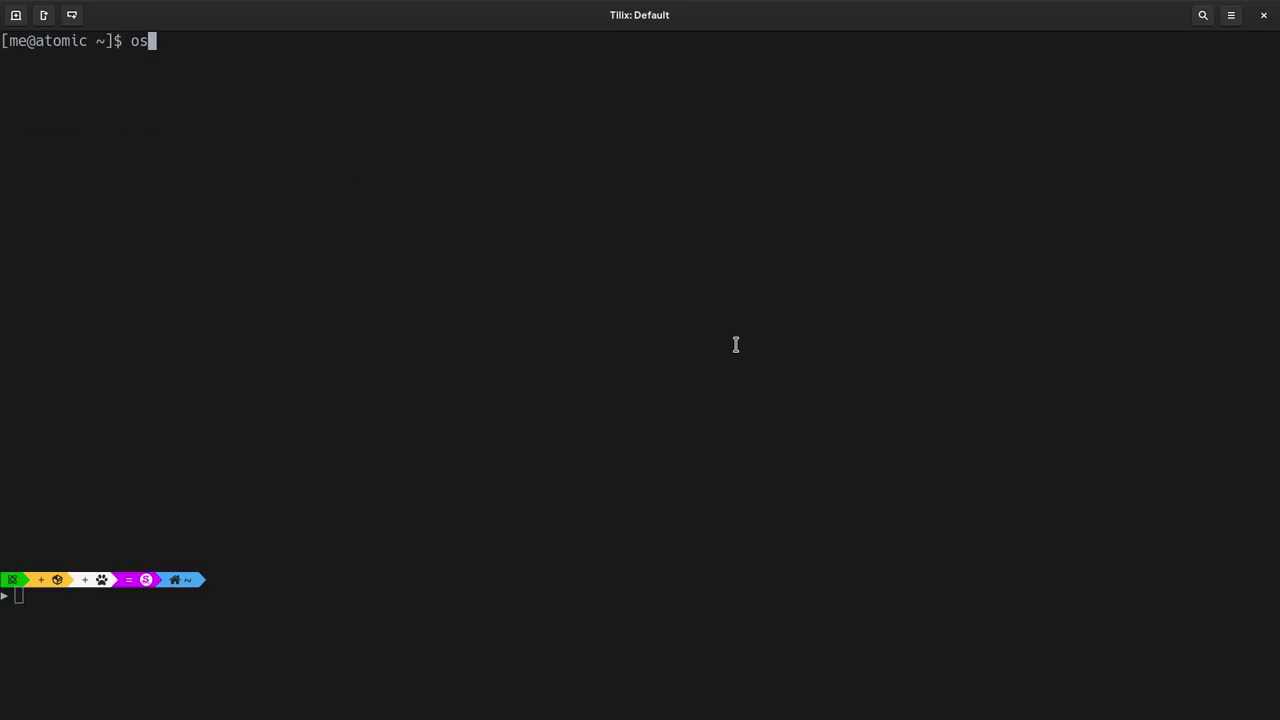
type("tree admin pin 0")
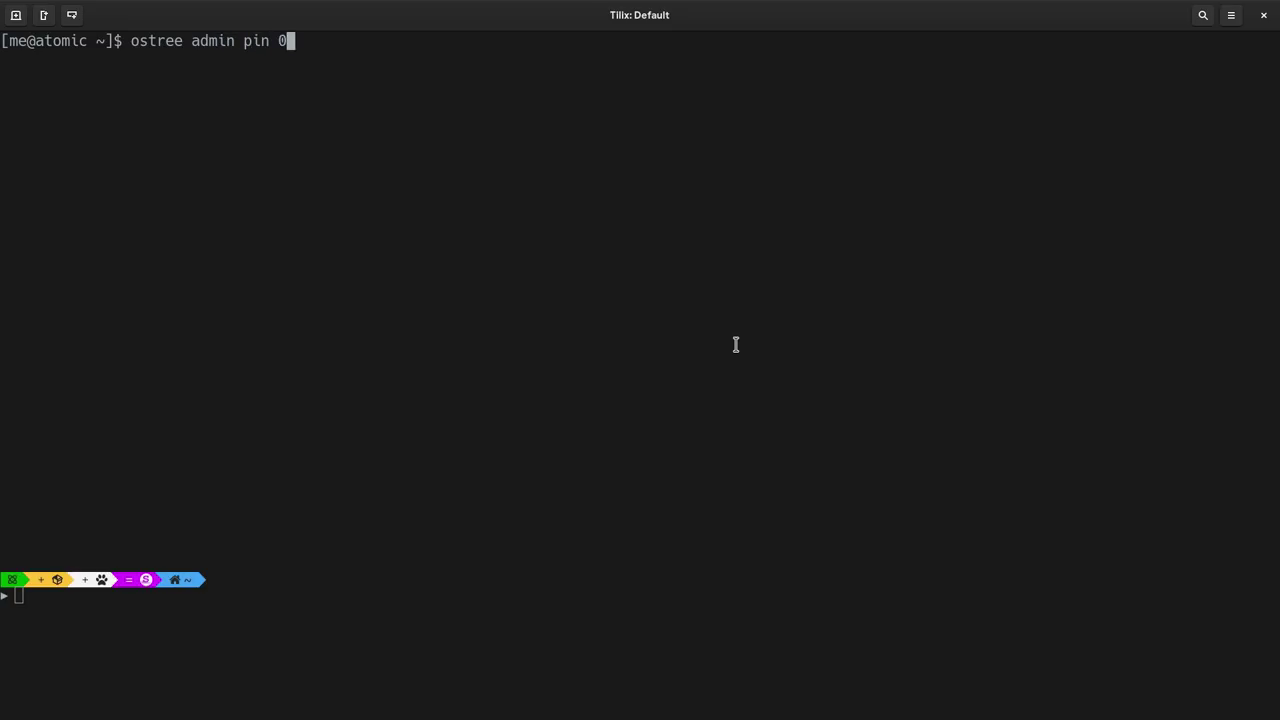
key("Return")
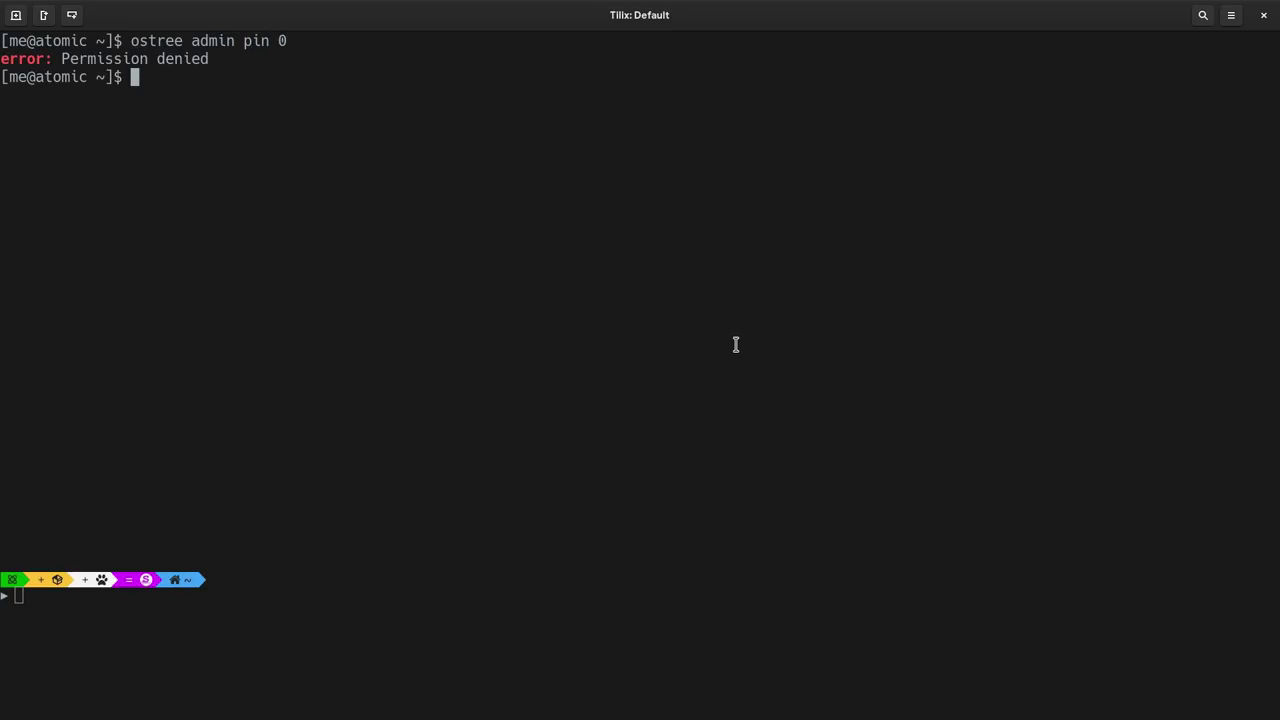
type("sudo !!")
key("Return")
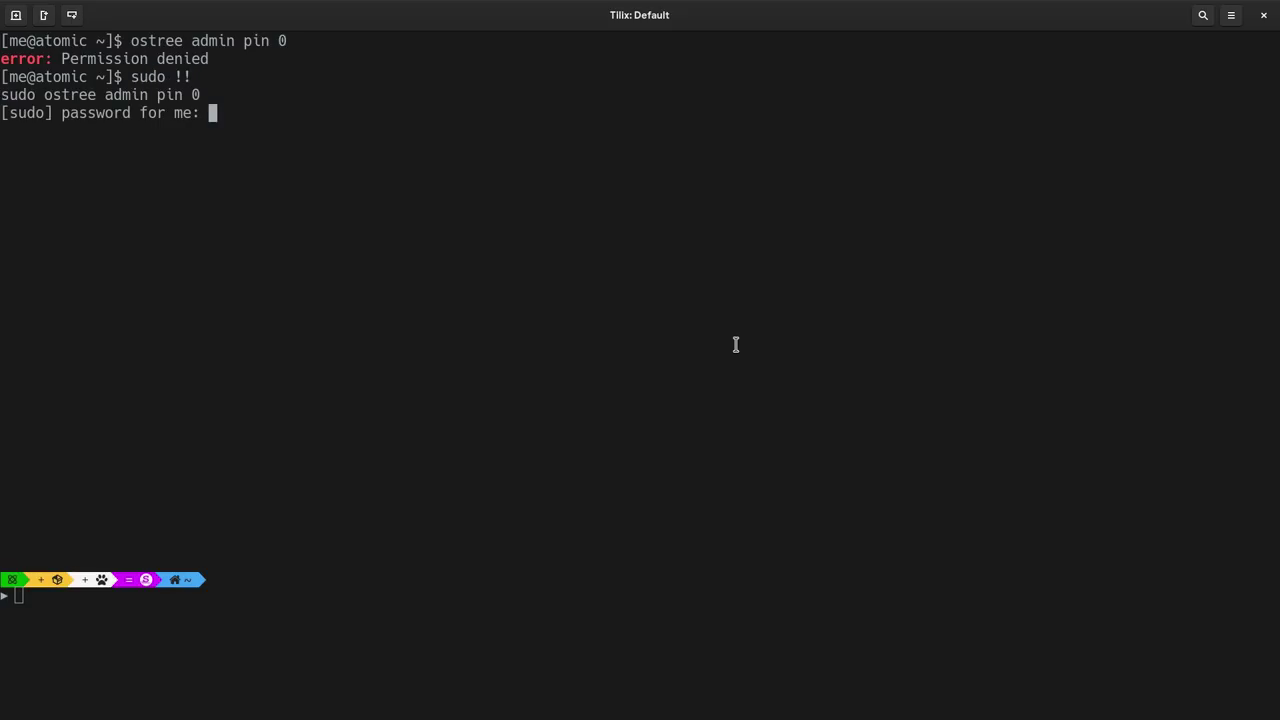
key("Return")
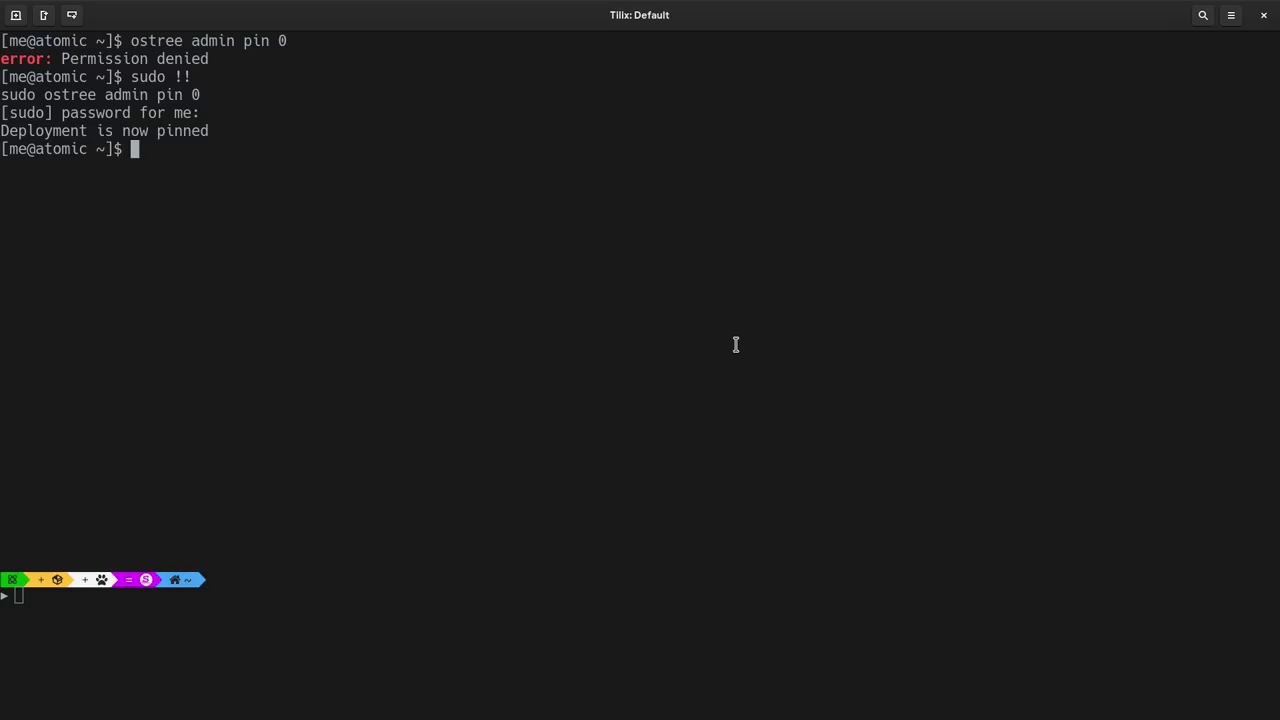
triple_click(204, 131)
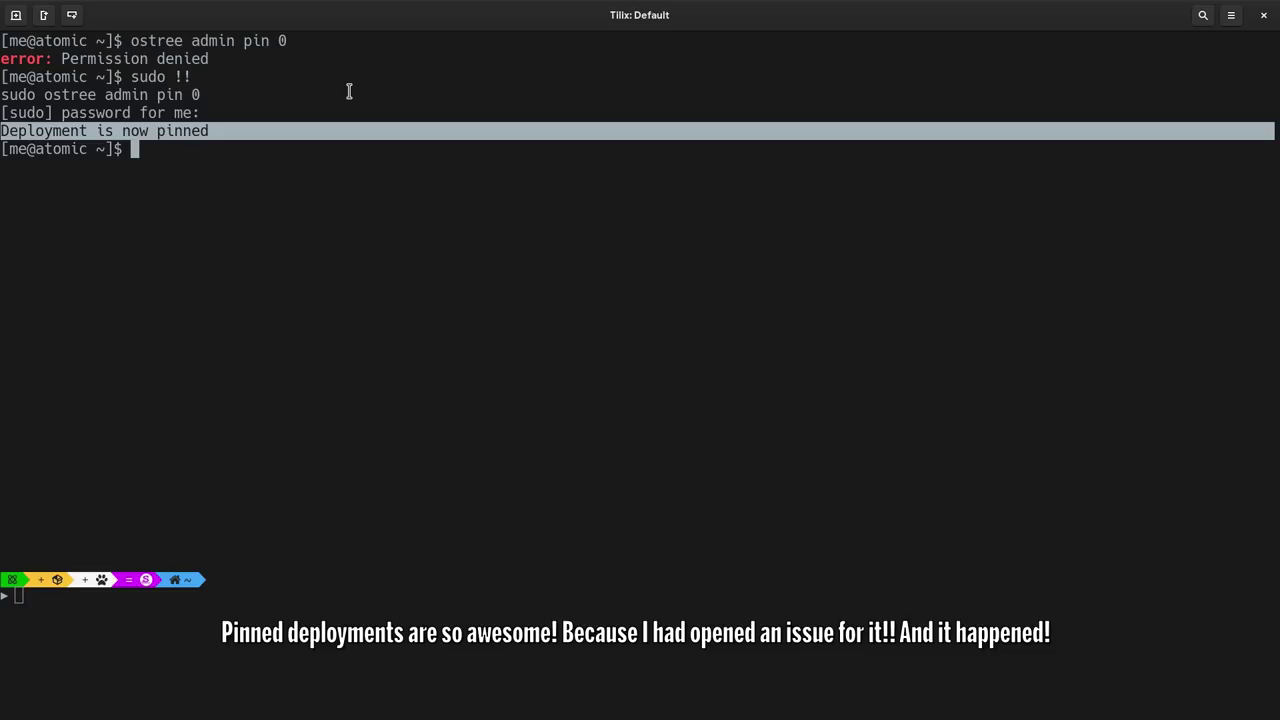
- Run rpm-ostree status and highlight the Pinned: yes and Fedora 29 deployment lines
type("rpm-os")
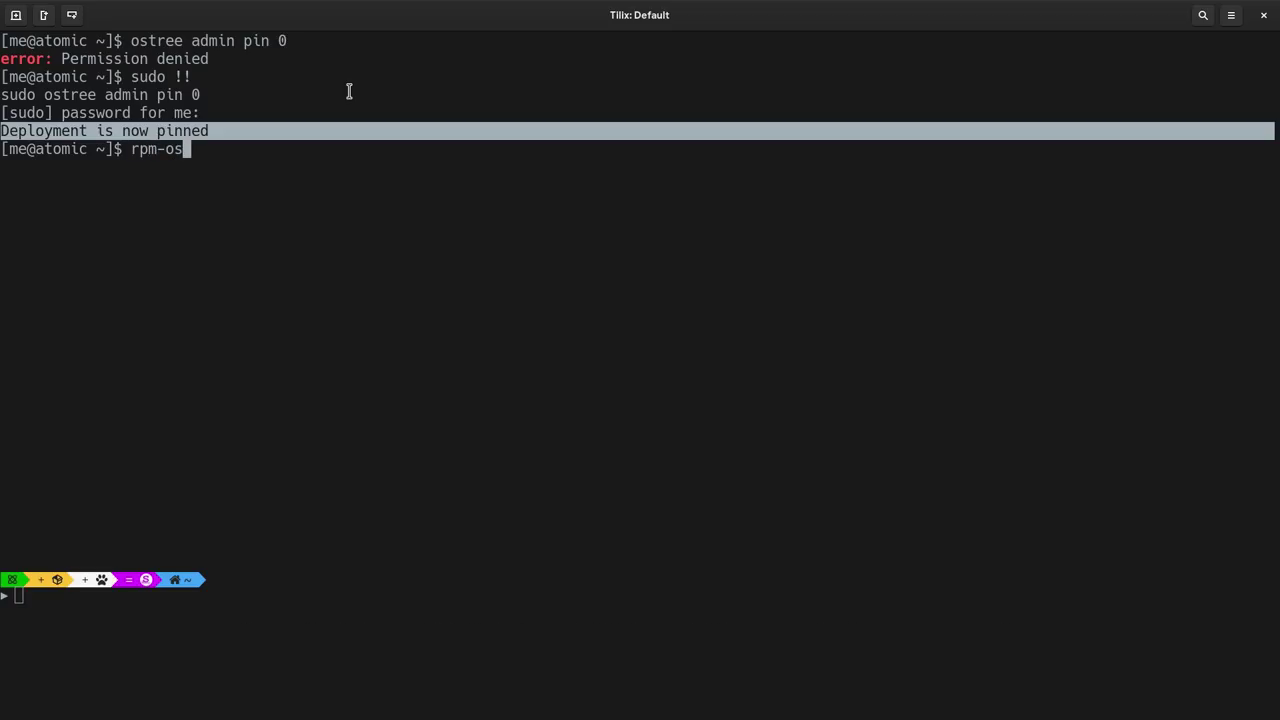
type("tree status")
key("Return")
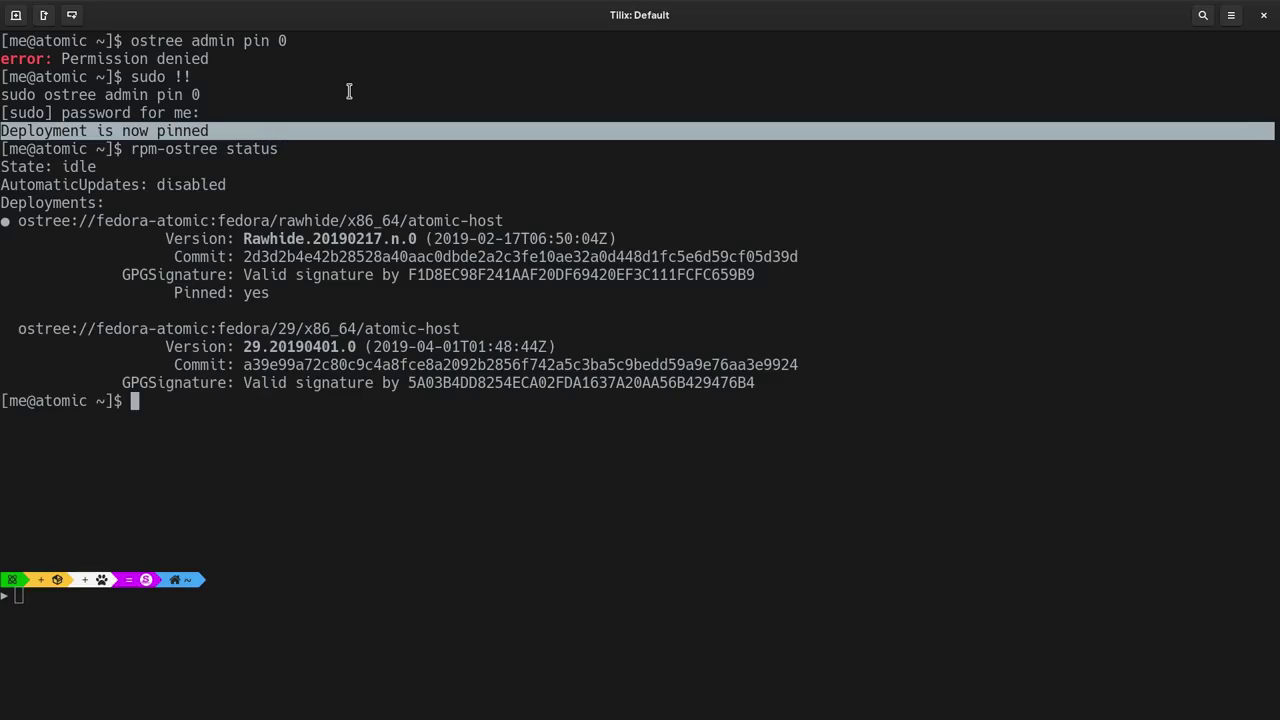
triple_click(258, 292)
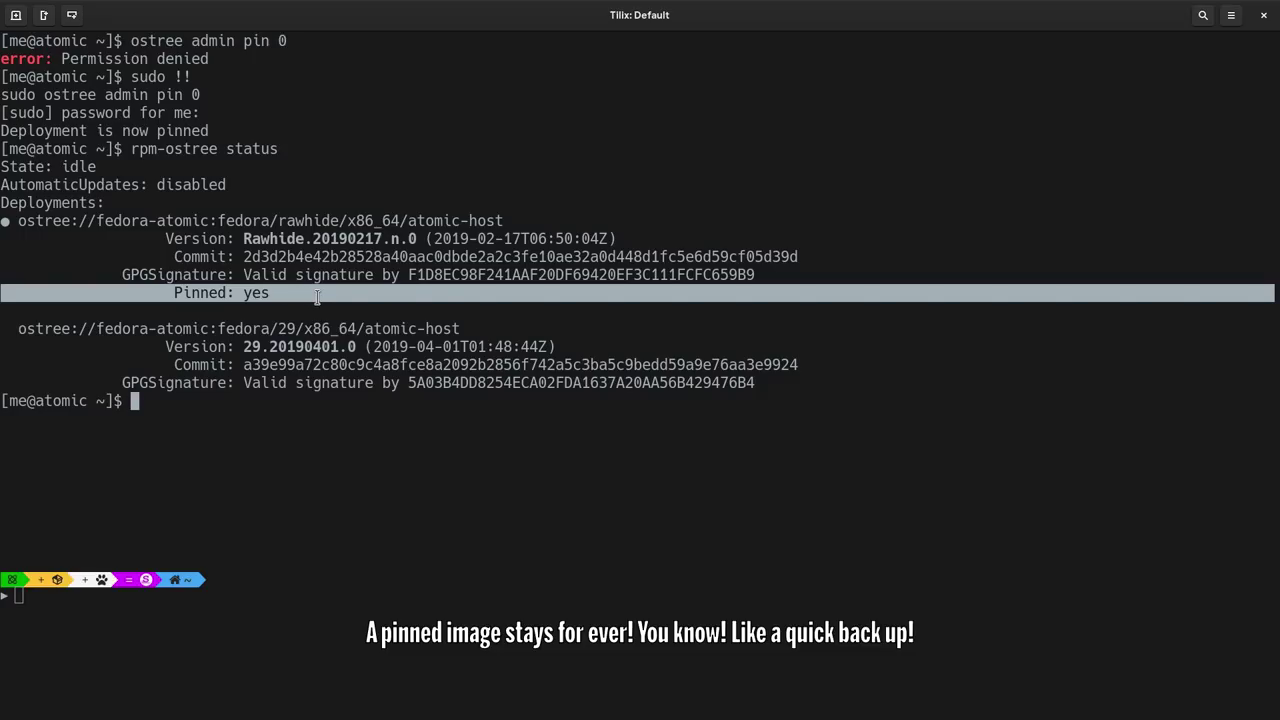
triple_click(306, 328)
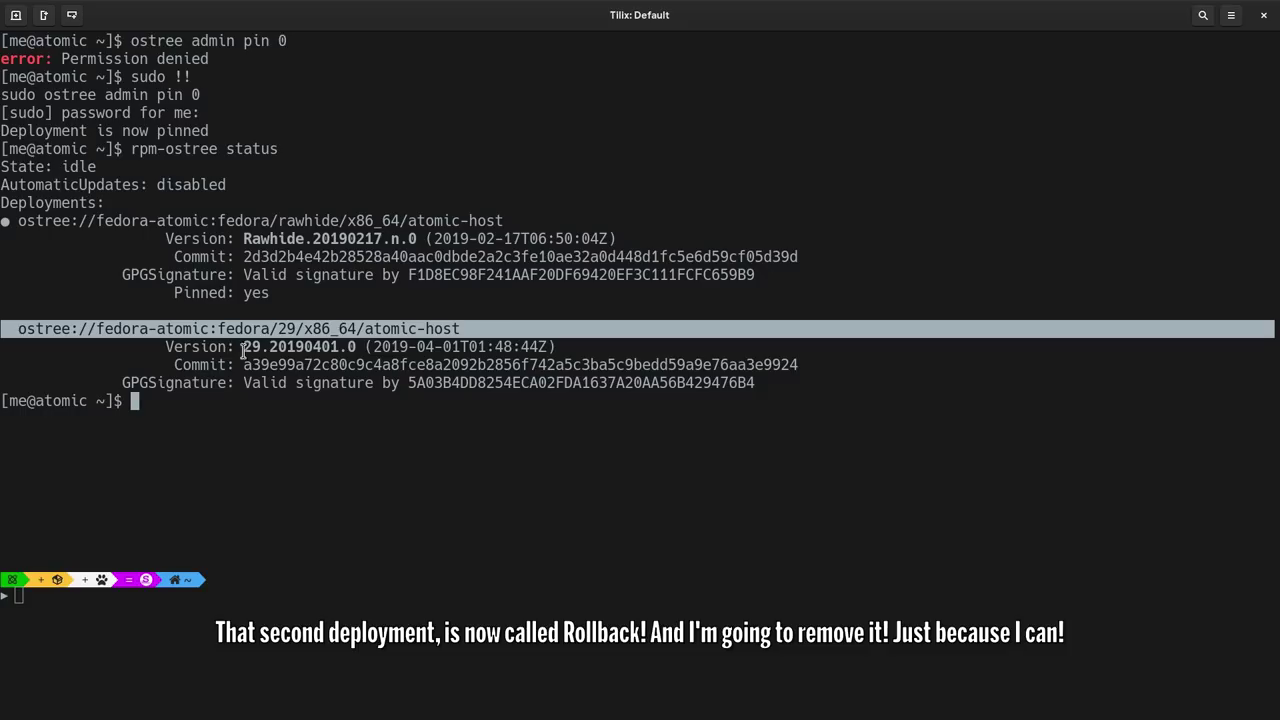
left_click(462, 459)
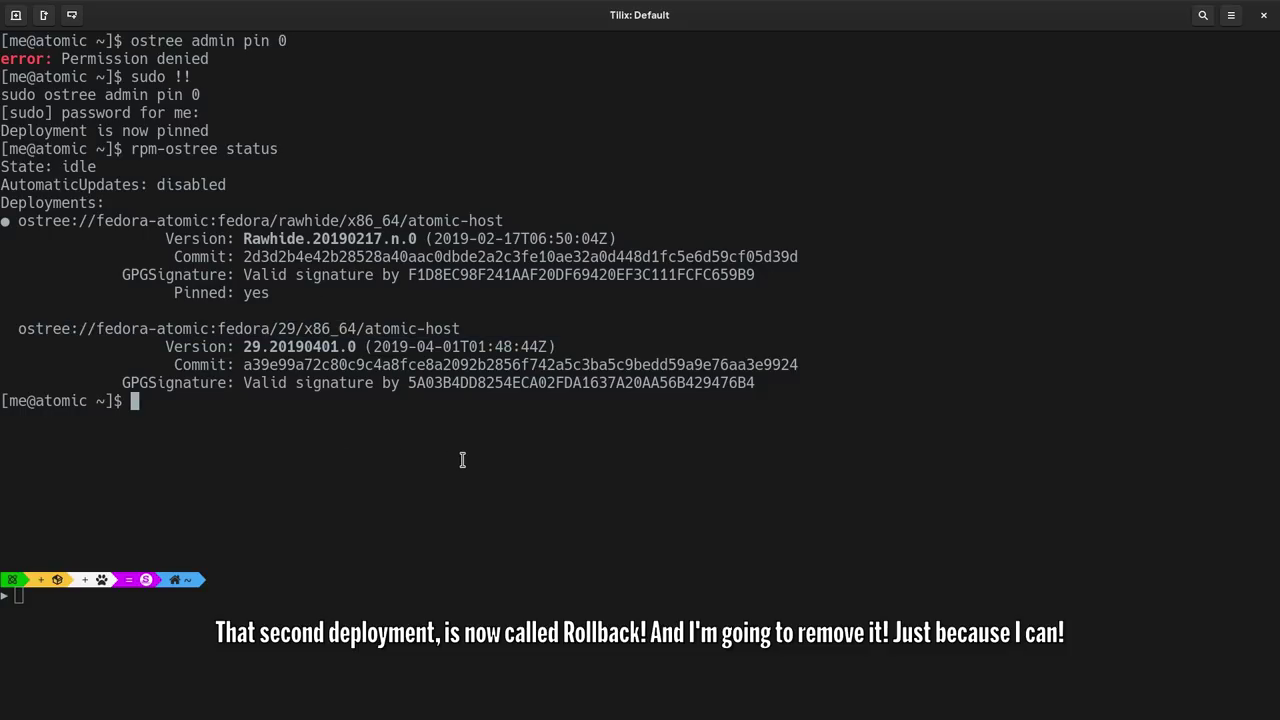
- Run rpm-ostree cleanup -r with the password and highlight the deployment count change: -1 result
type("rpm-ostree")
type("cleanup -r")
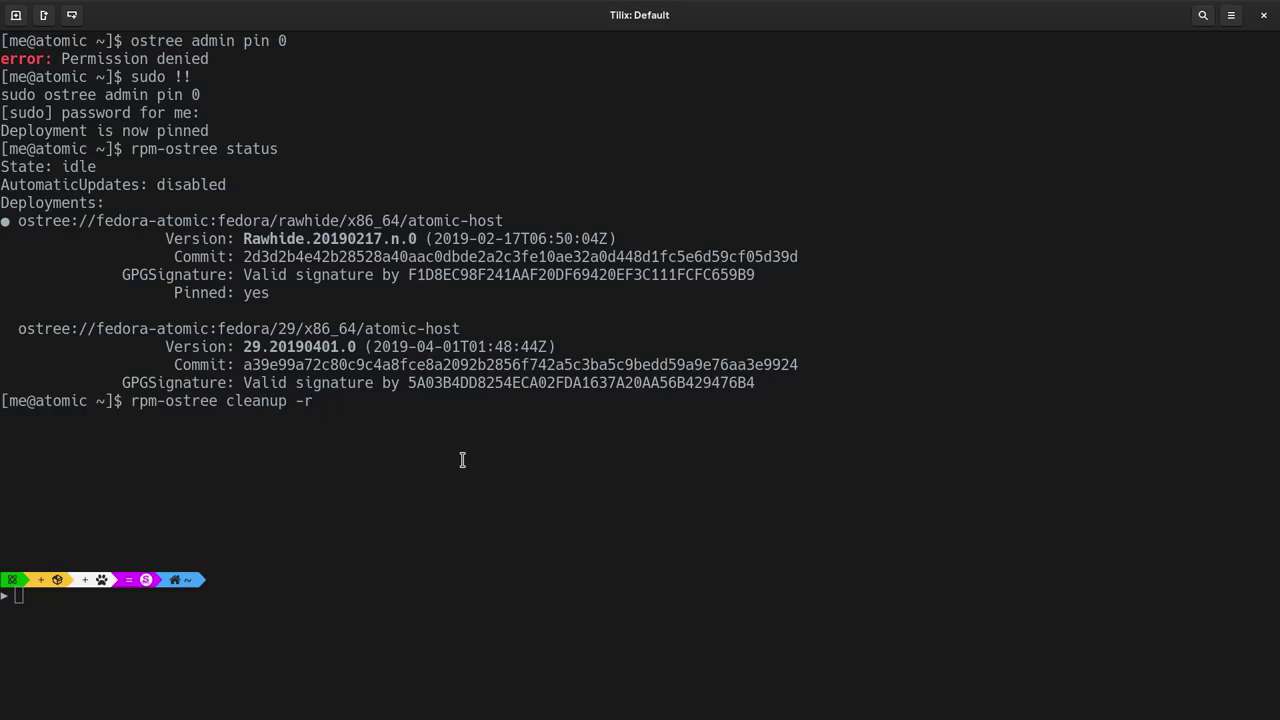
key("Return")
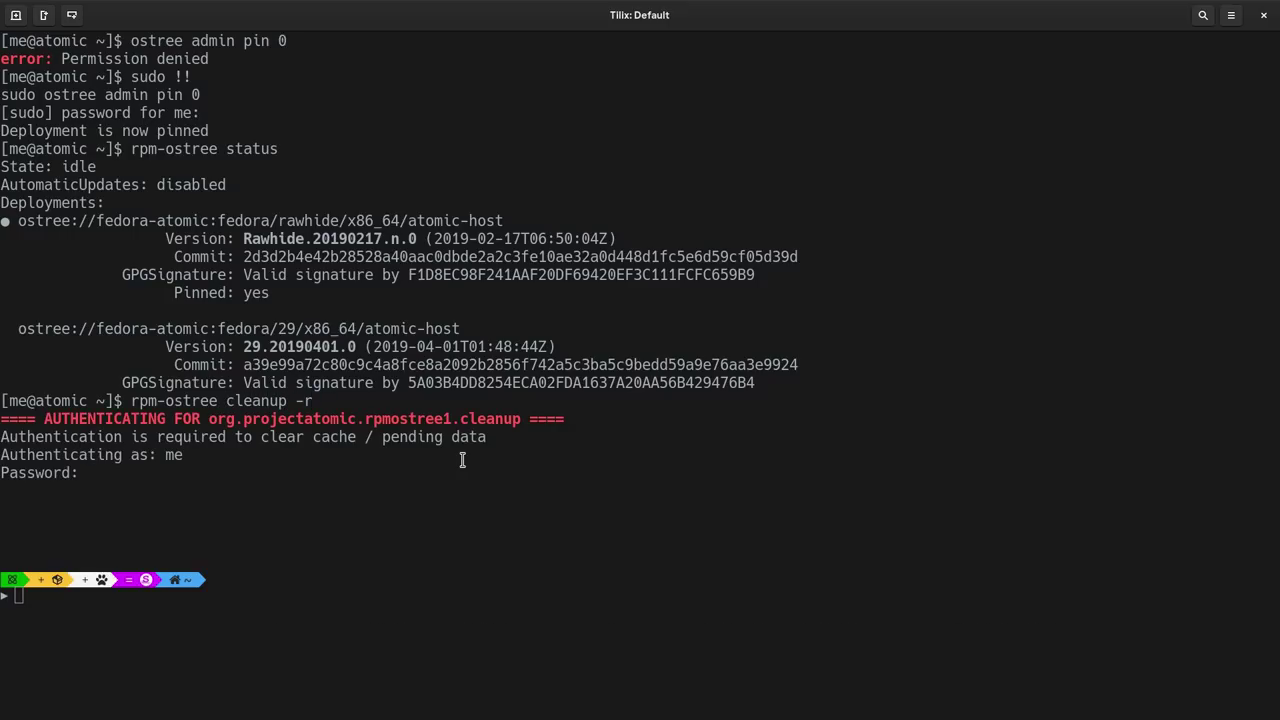
key("Return")
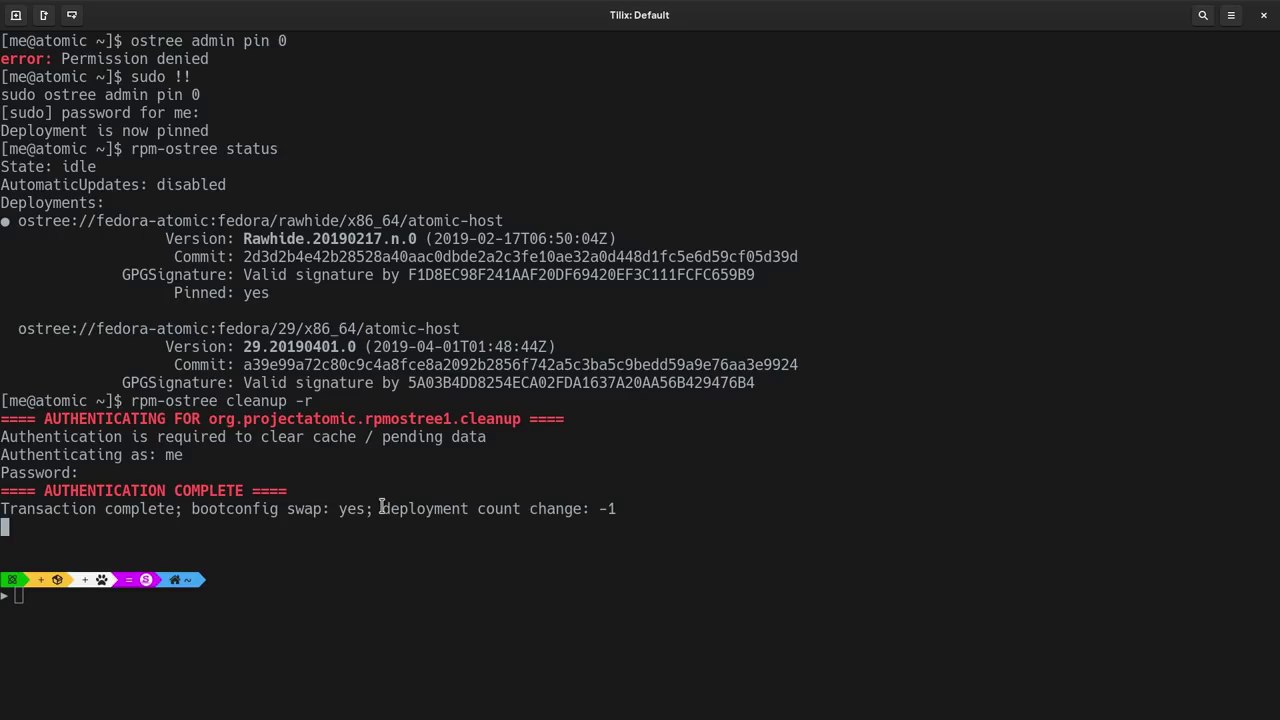
left_click_drag(382, 508, 629, 509)
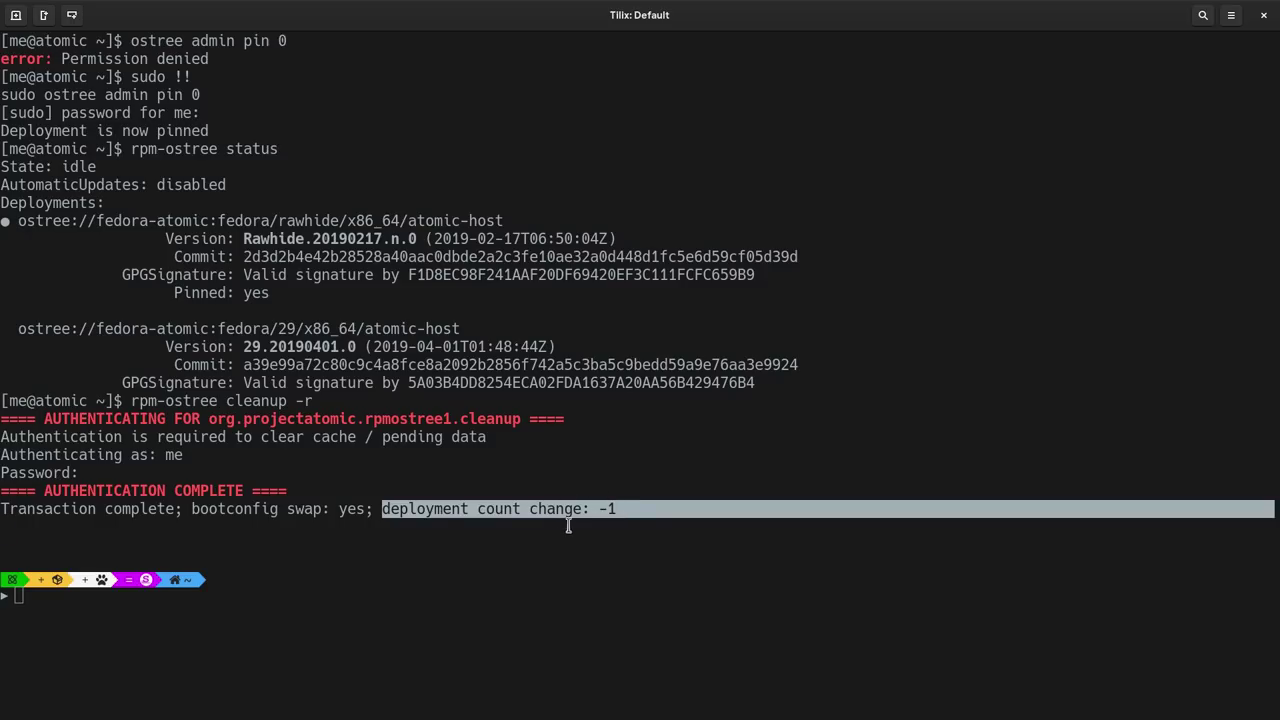